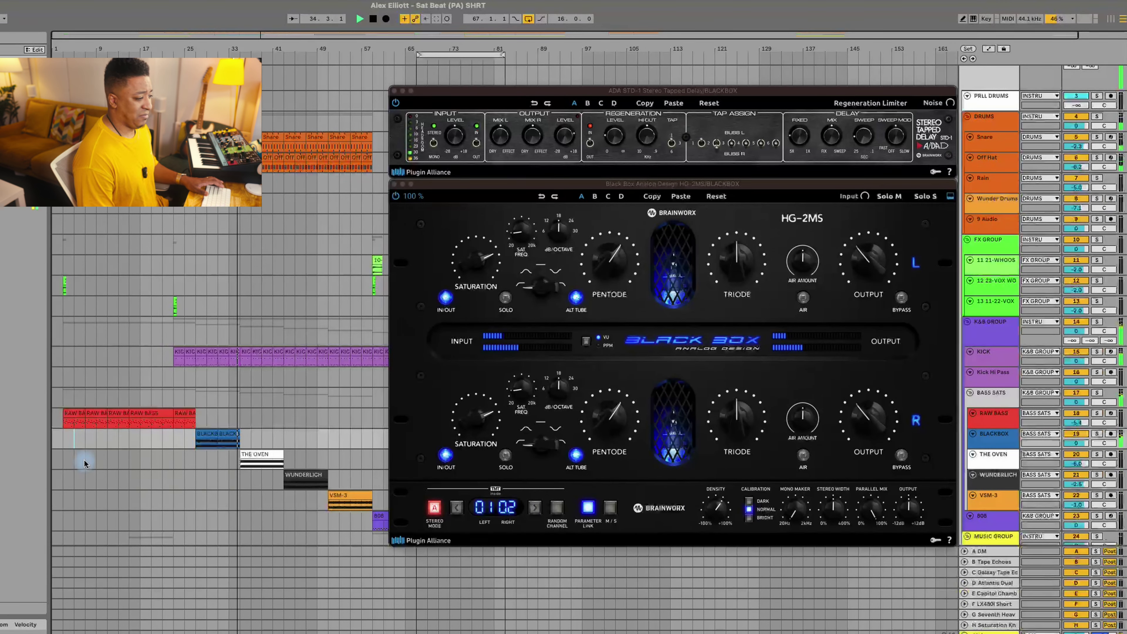
Step: Select the THE OVEN and VSM-3 bass tracks in turn to view their saturation plug-ins
click(85, 463)
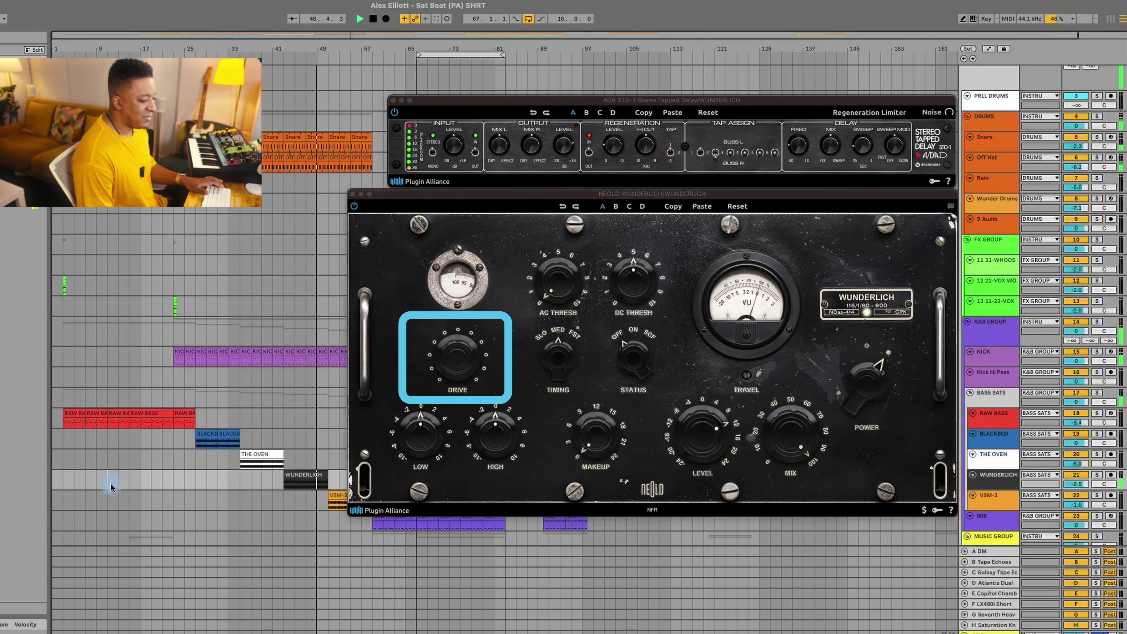
click(115, 504)
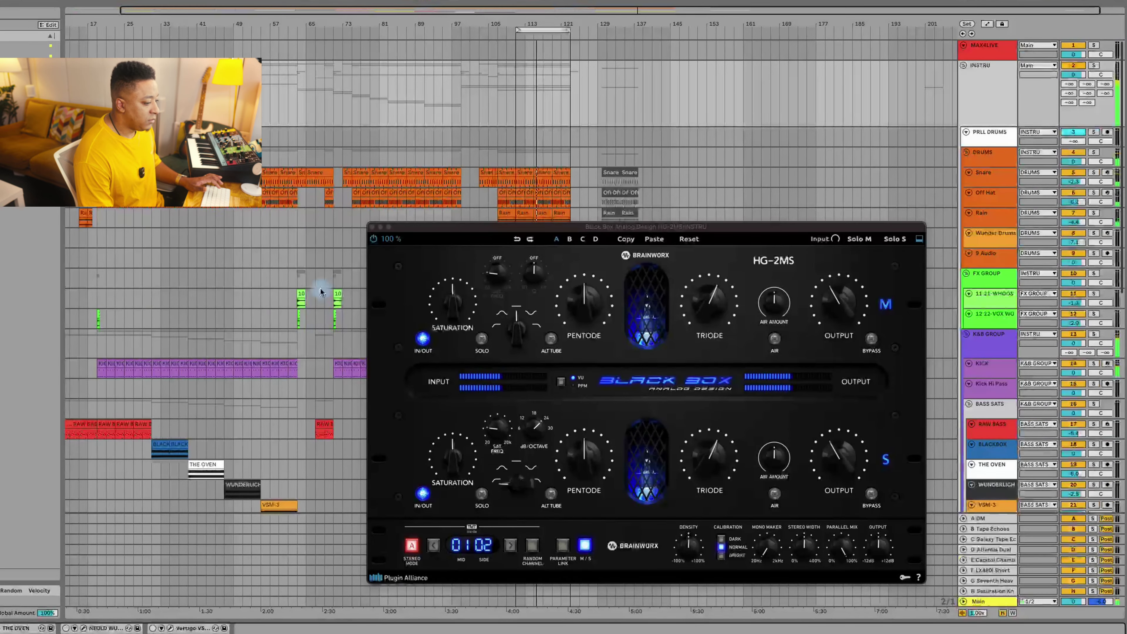
Step: Move the HG-2MS window of the INSTRU group higher over the arrangement and toggle the display of the plug-in windows
scroll(321, 291, right, 3)
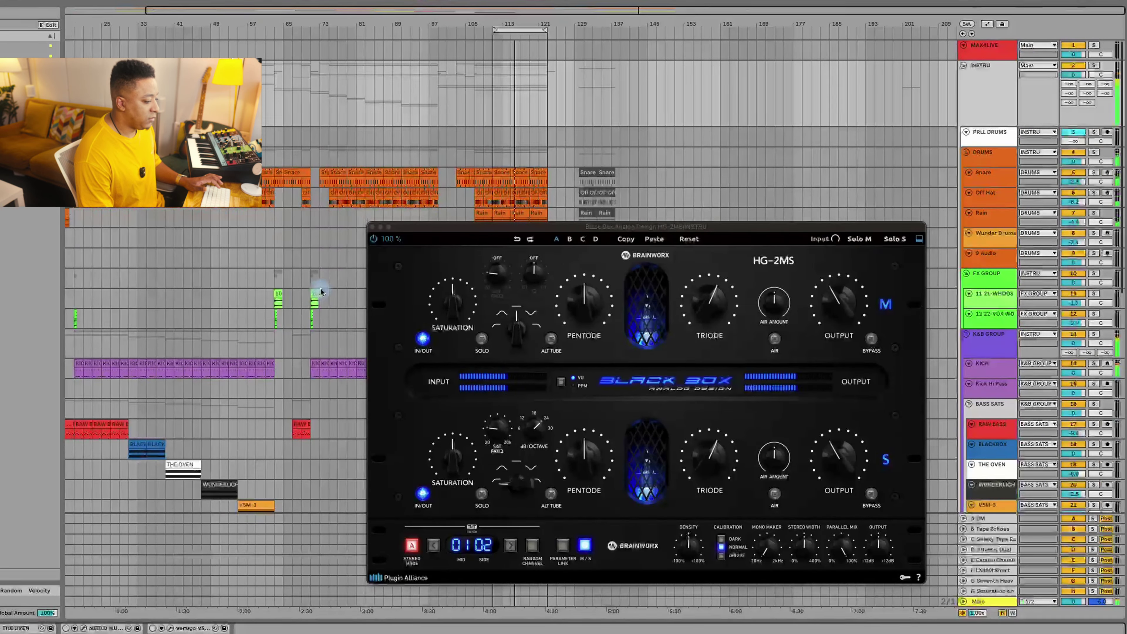
drag(460, 231, 470, 138)
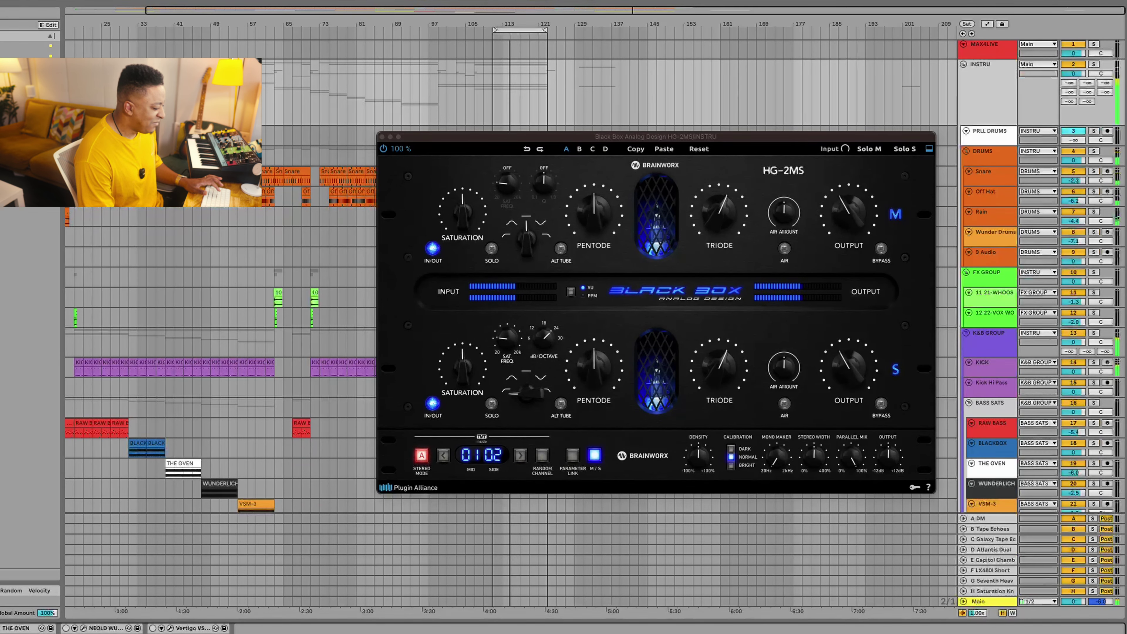
key(super+alt+p)
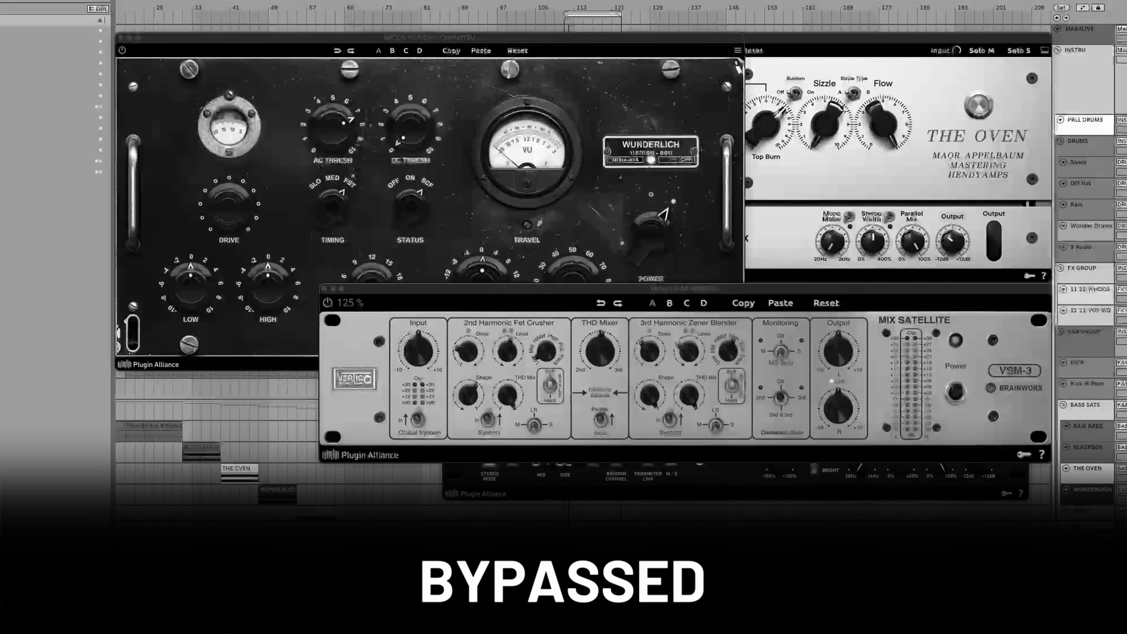
Step: Place the INSTRU group's VSM-3 window directly below the Wunderlich window and select the INSTRU group track
drag(575, 285, 397, 338)
drag(389, 390, 364, 407)
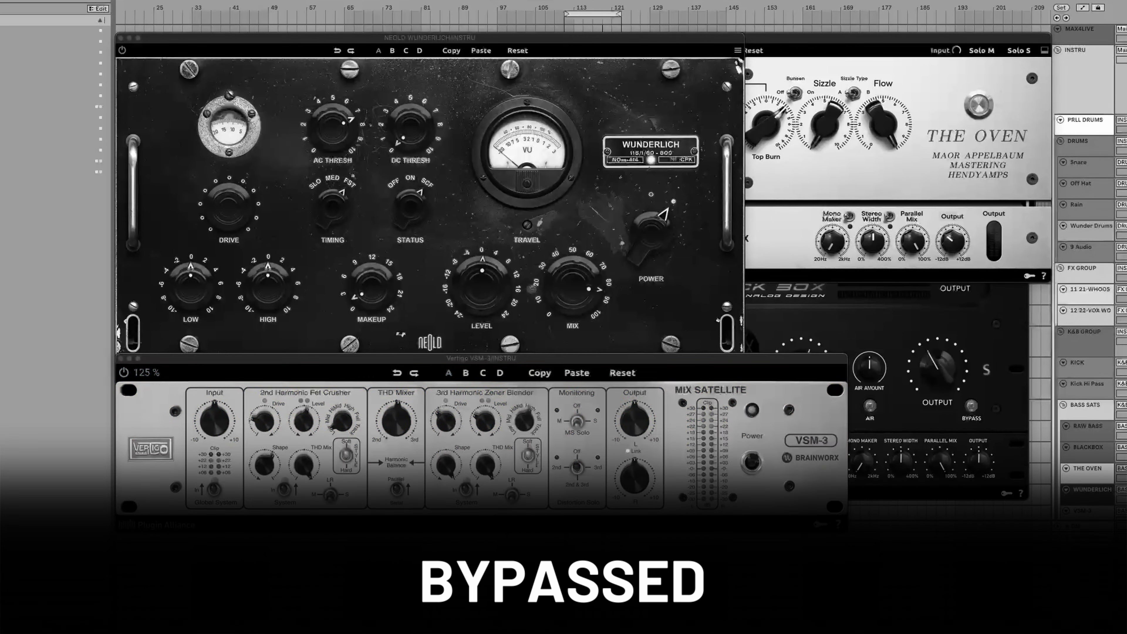
click(1084, 83)
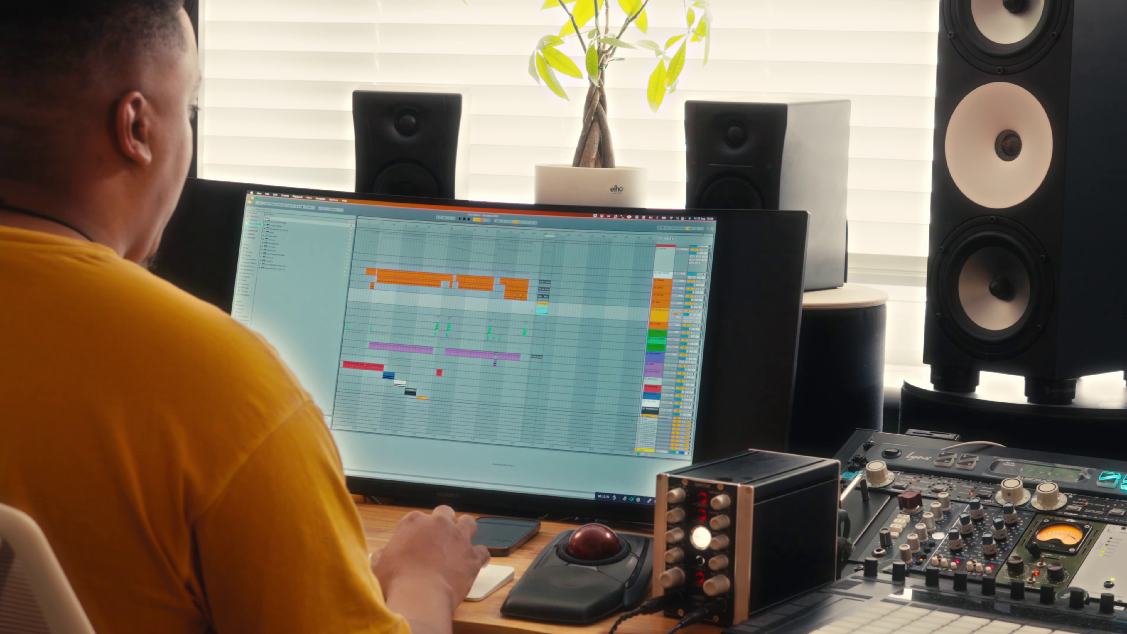
Step: Play the looped Wunder Drums section starting at bar 130, zoomed in on its Kontakt clip, and stop playback
click(532, 311)
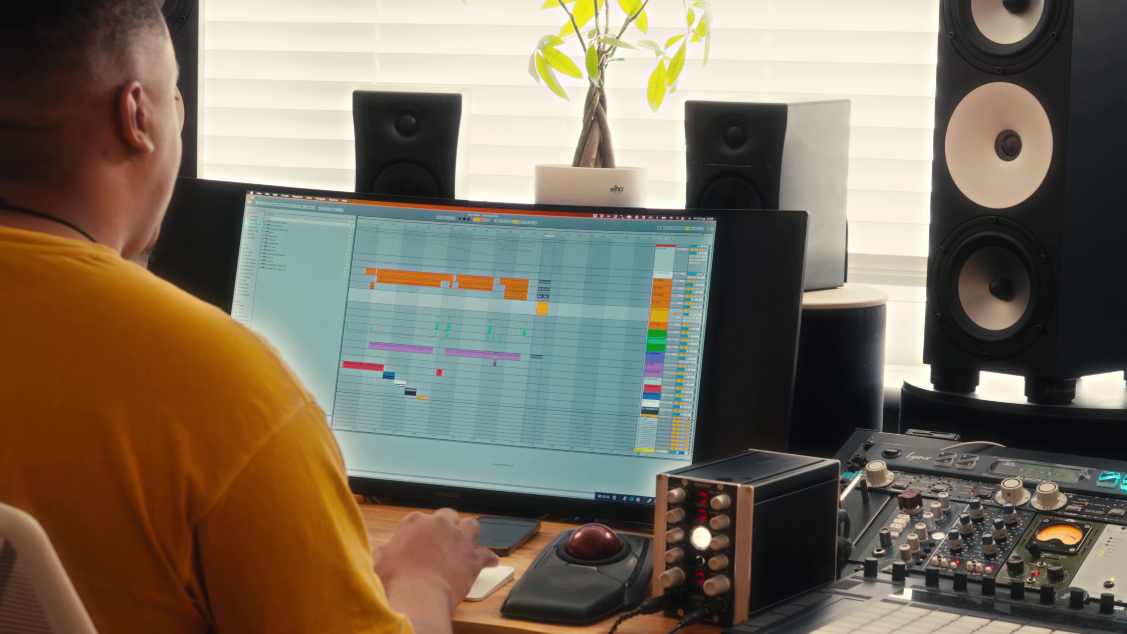
key(space)
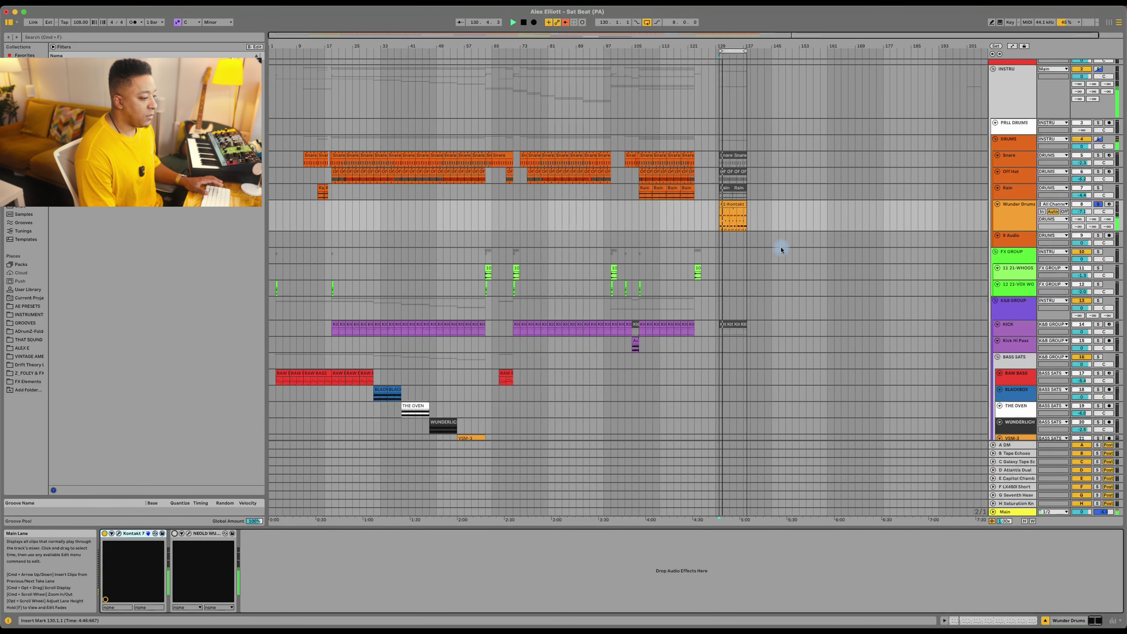
key(z)
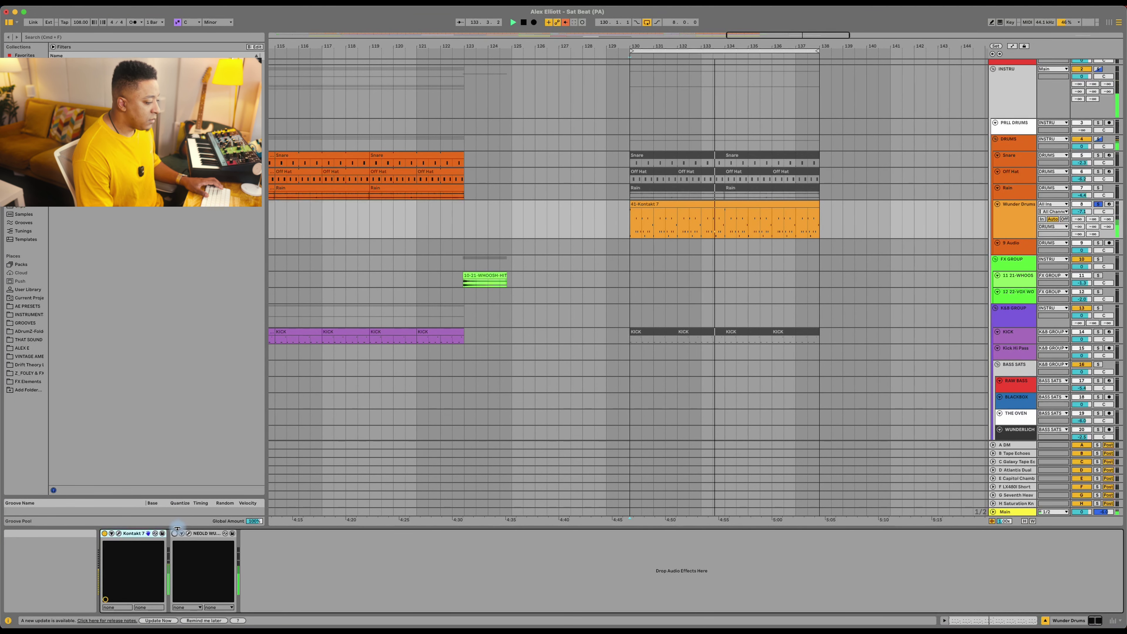
key(space)
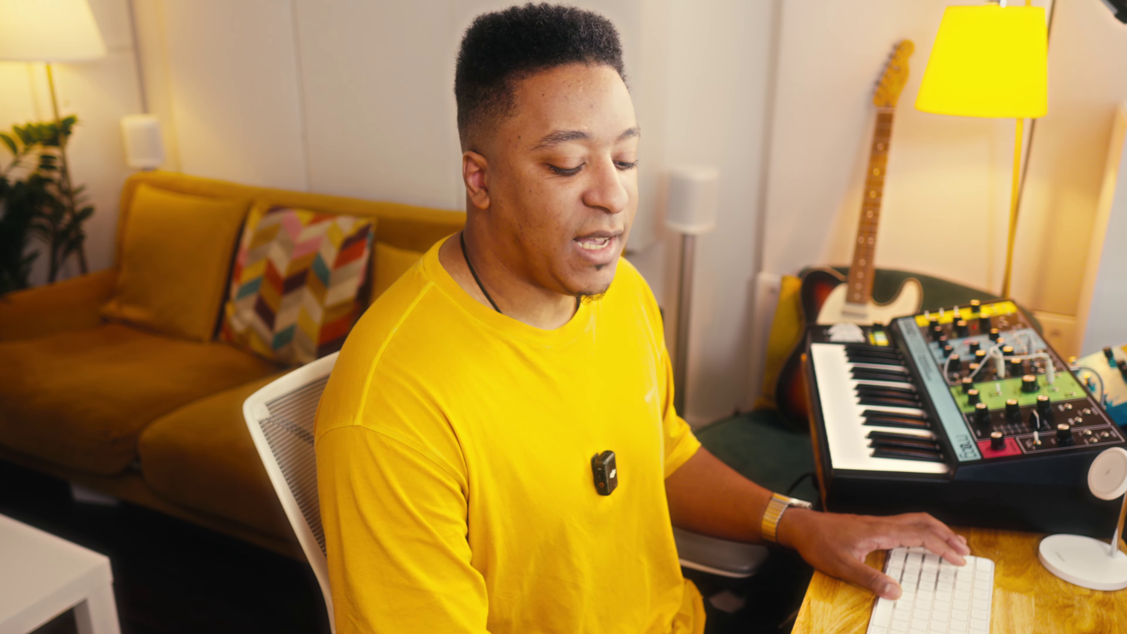
Step: Enable the Wunderlich on the Wunder Drums track during playback and fine-tune its Drive and Level
key(space)
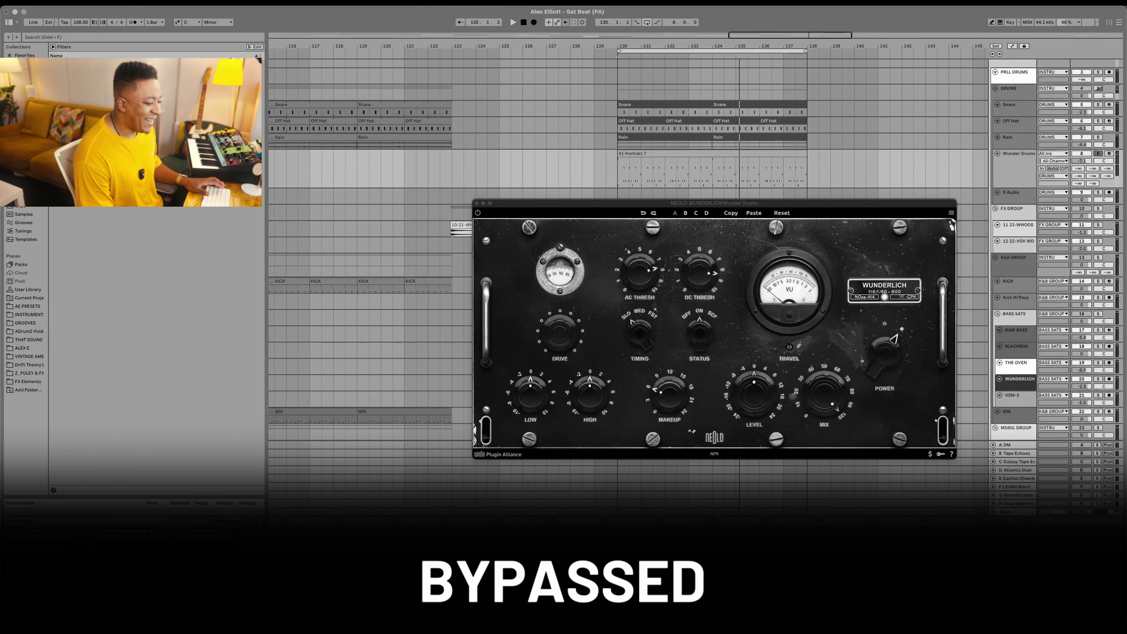
click(175, 534)
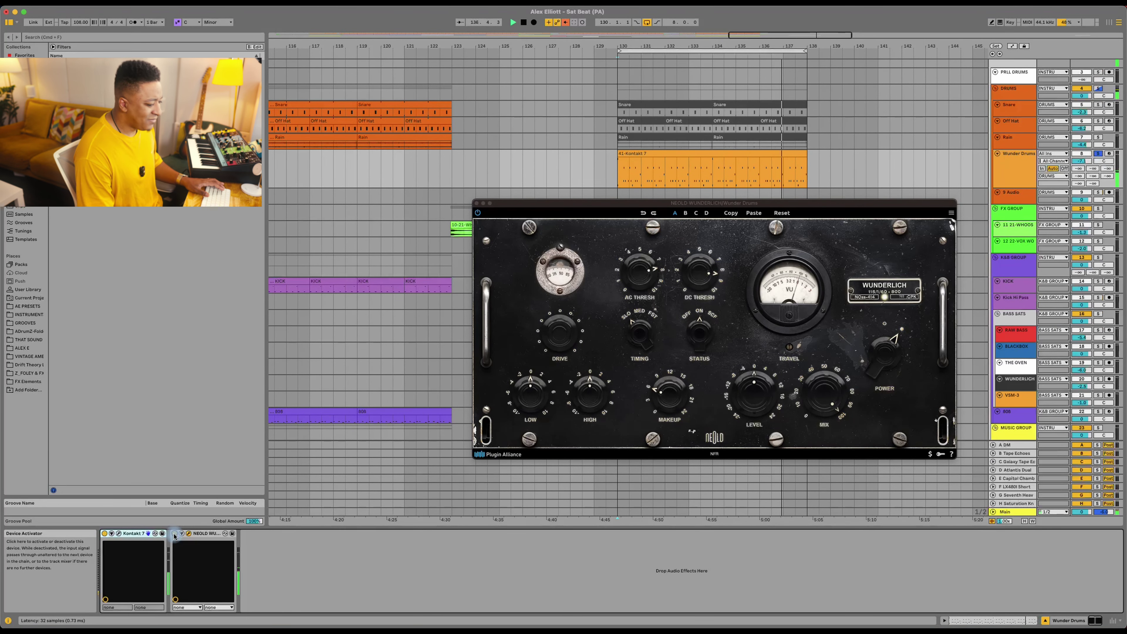
click(467, 484)
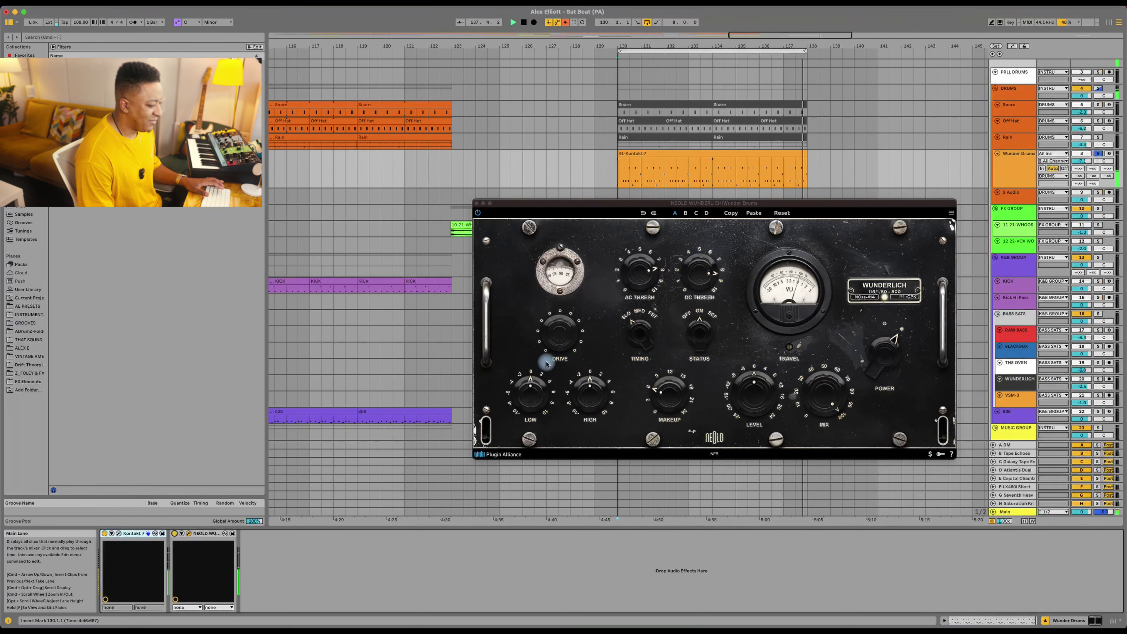
drag(557, 344, 558, 342)
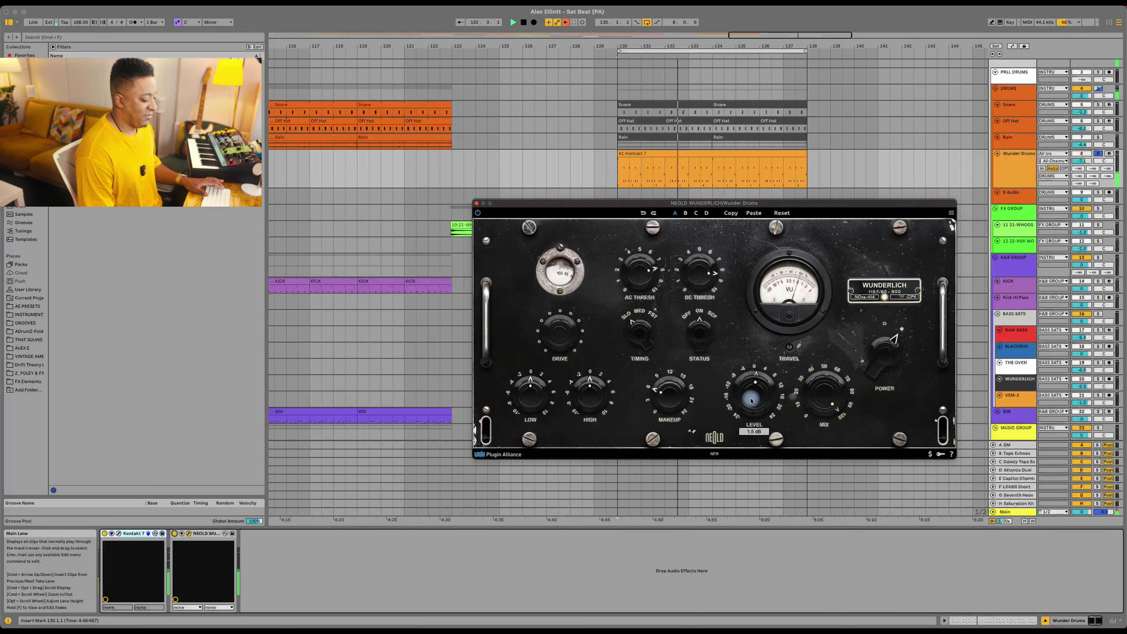
drag(751, 400, 752, 399)
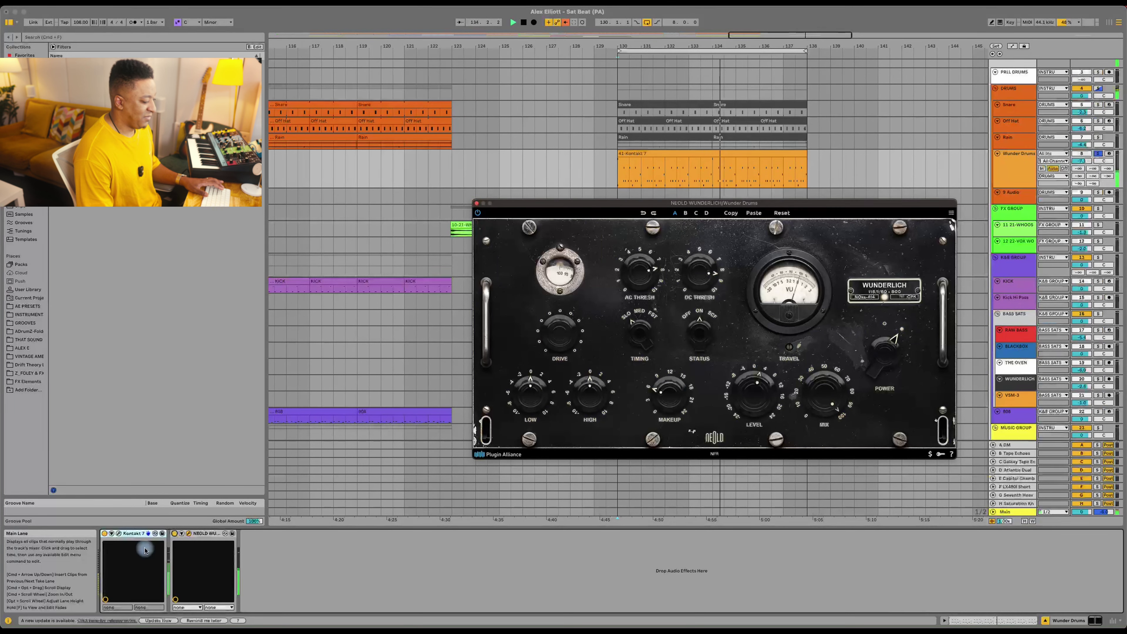
Step: Bypass the Wunderlich on the Wunder Drums track and close its plug-in window
click(175, 533)
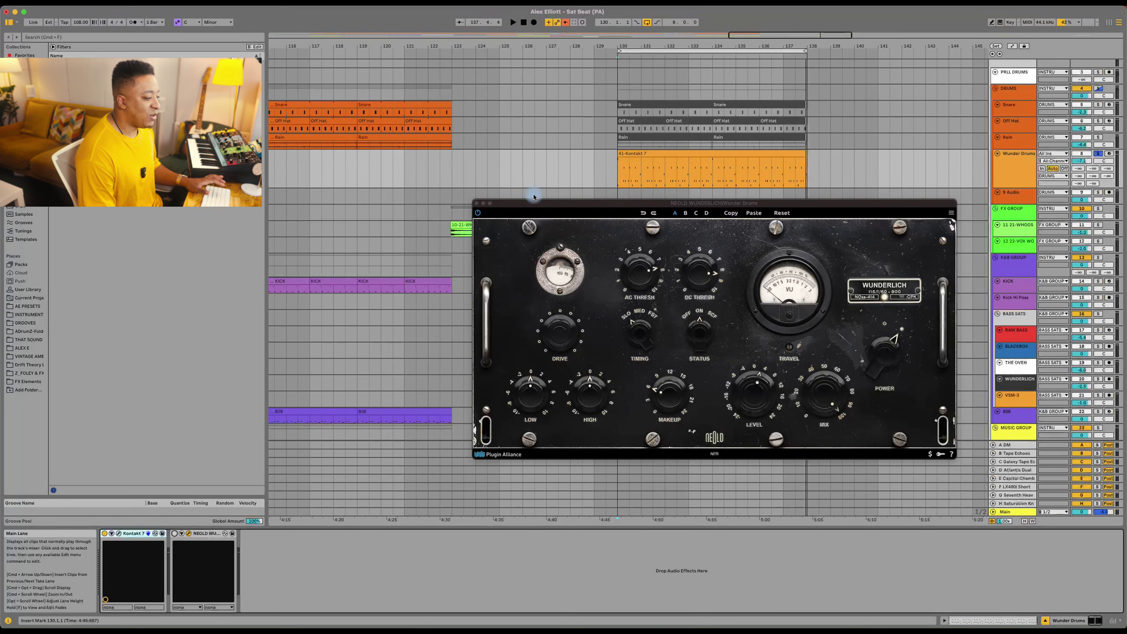
click(477, 204)
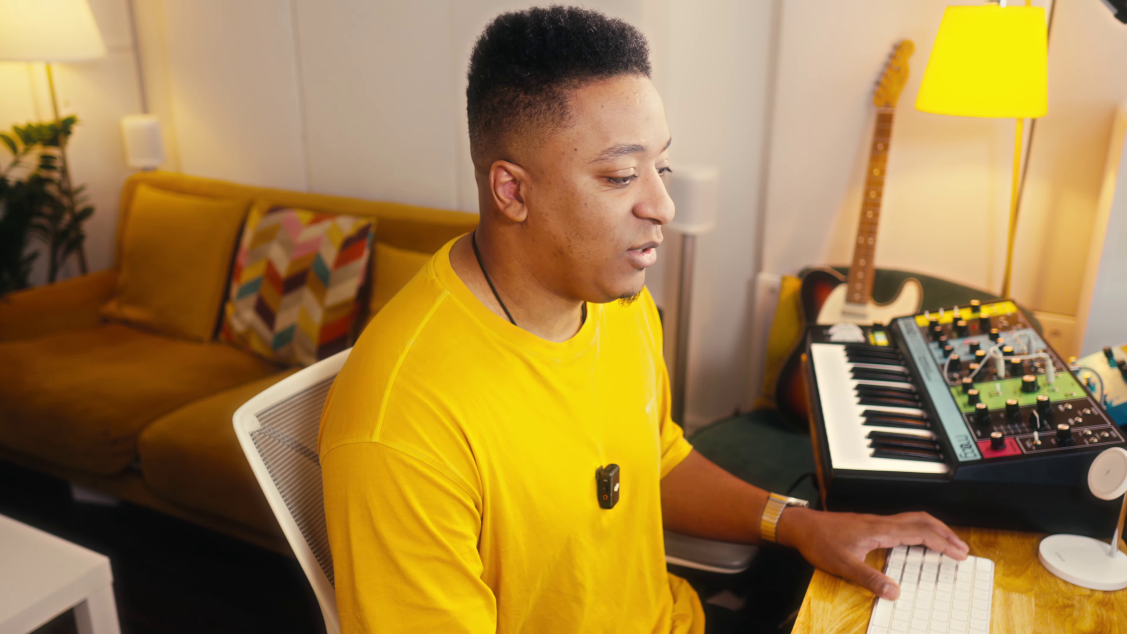
Step: Start playback and reactivate the muted KICK clips between bars 130 and 138
key(space)
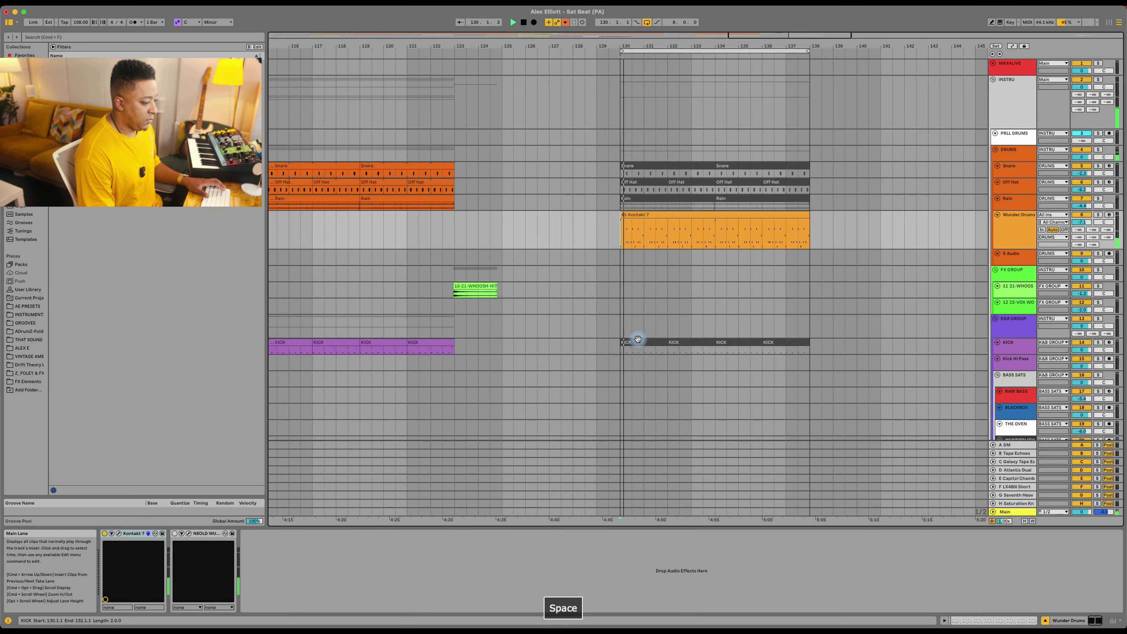
drag(621, 349, 721, 349)
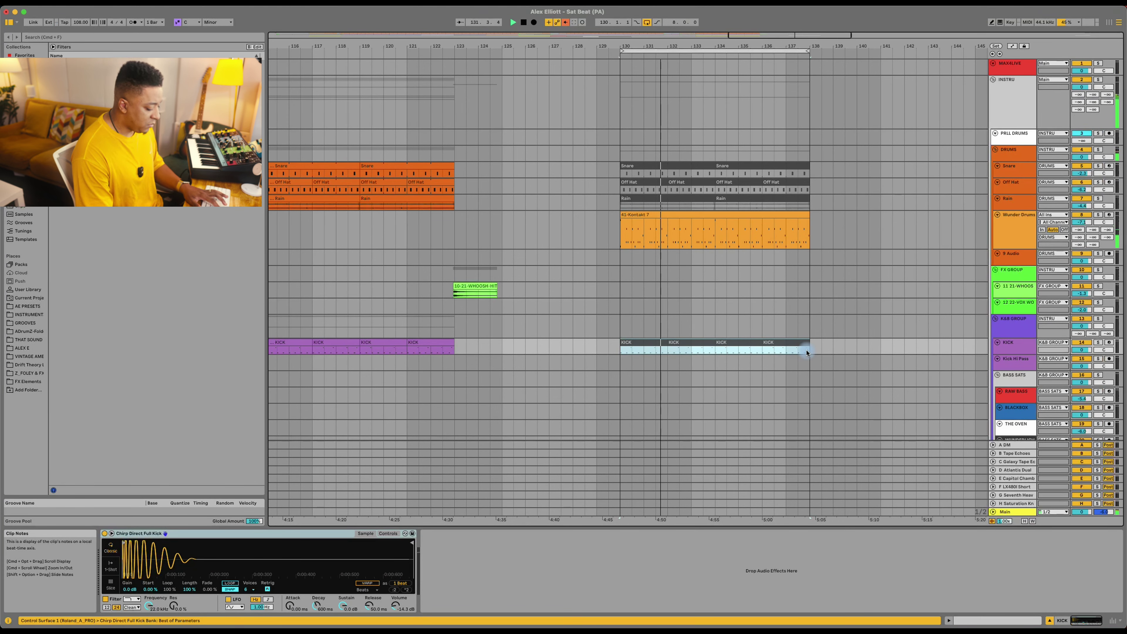
scroll(787, 292, left, 1)
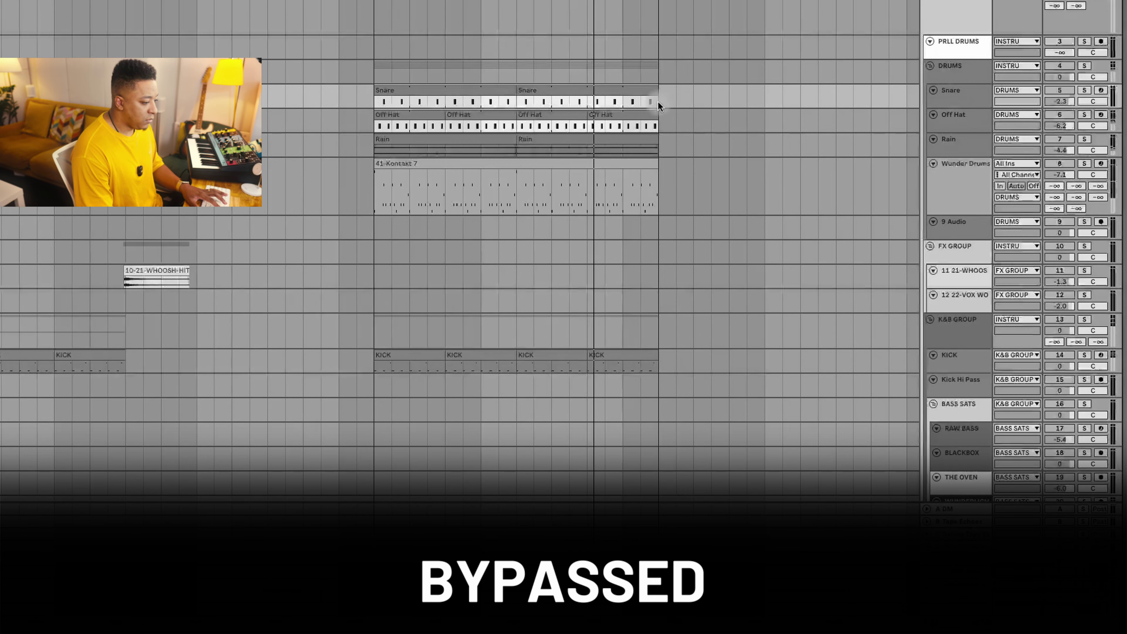
Step: Bring back the Wunderlich window on the Wunder Drums track and compare the drums with the plug-in bypassed and enabled
click(373, 196)
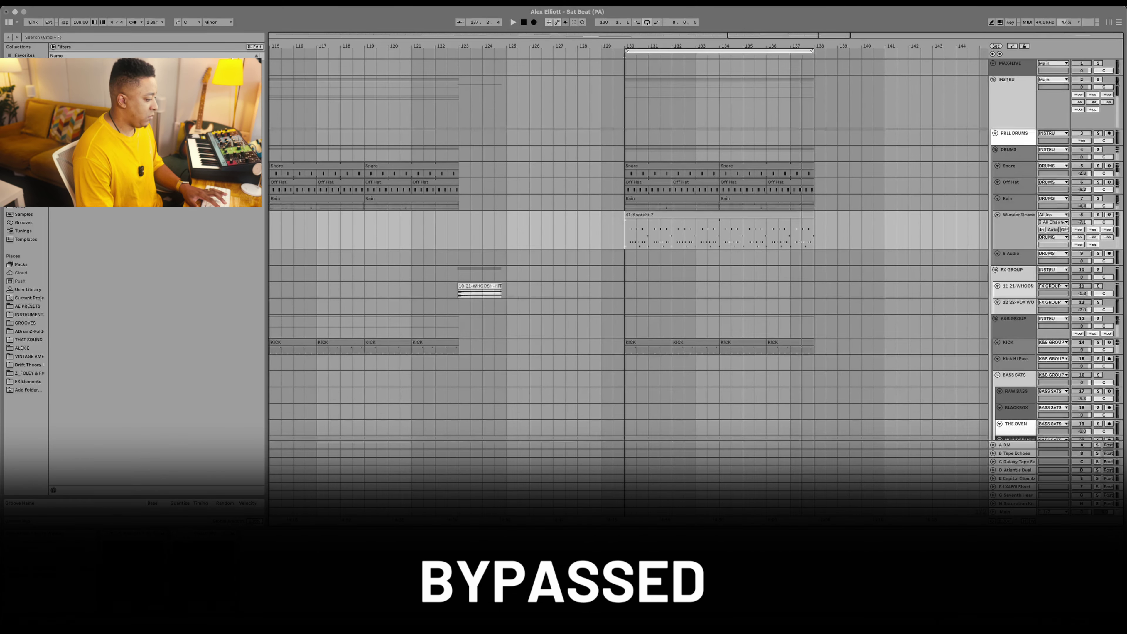
key(super+alt+p)
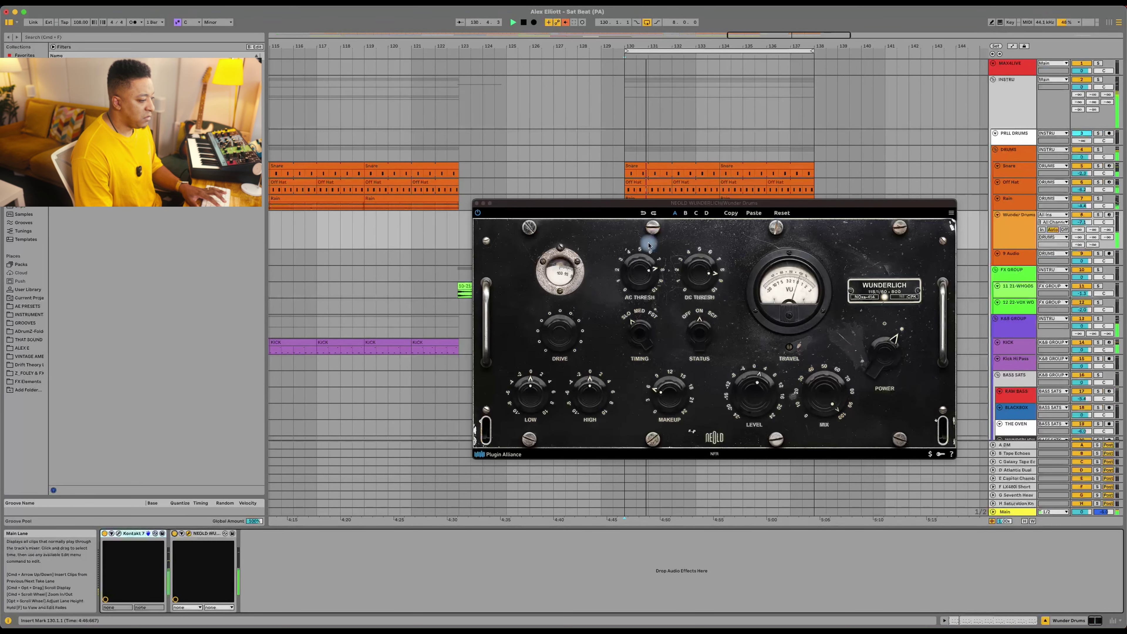
drag(626, 205, 631, 179)
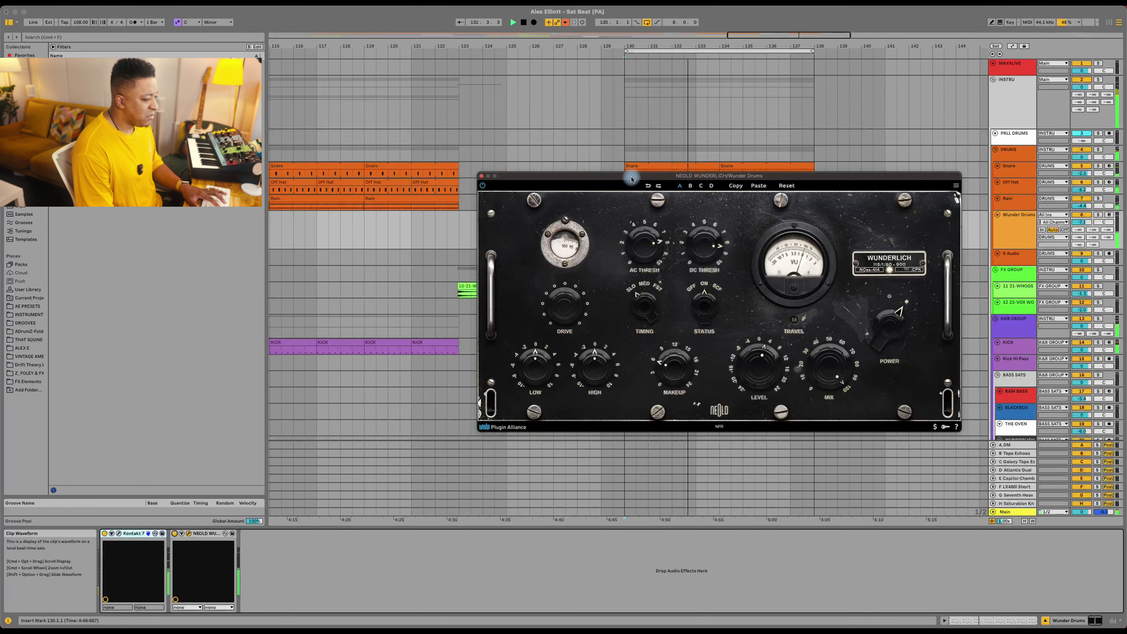
click(175, 534)
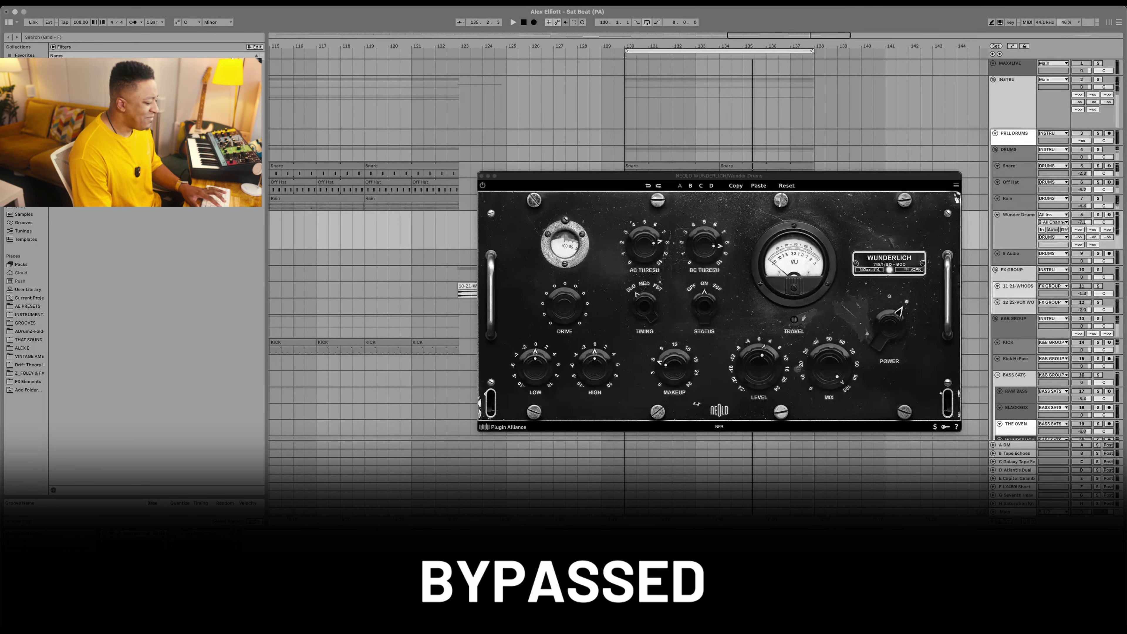
click(174, 534)
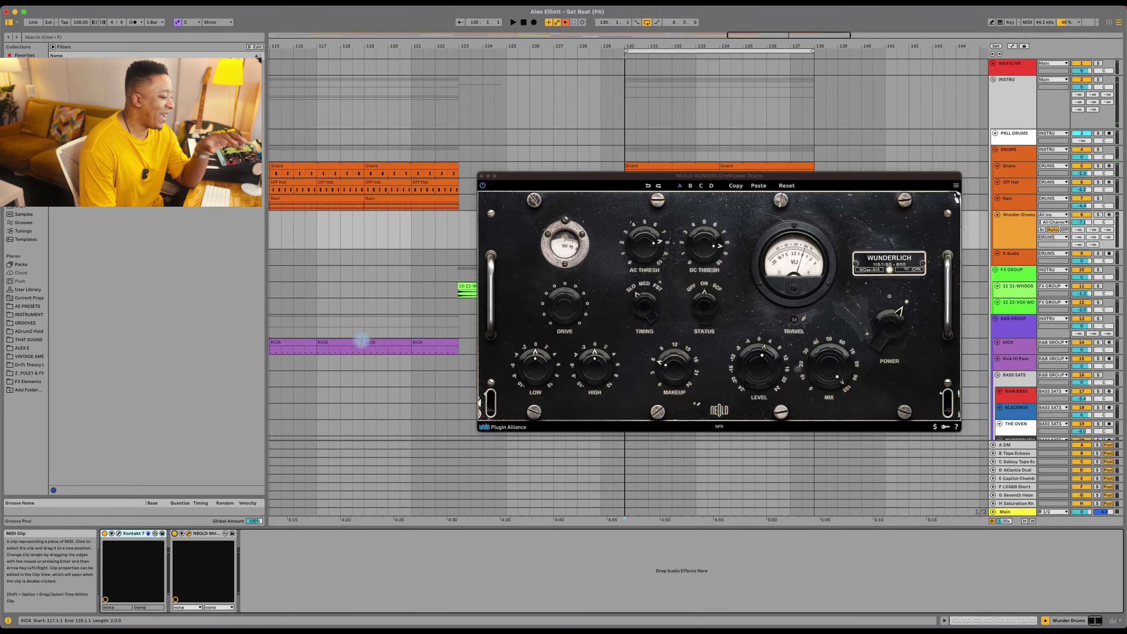
Step: Close the Wunderlich window of the Wunder Drums track and the VSM-3 window of the Rain track
click(478, 176)
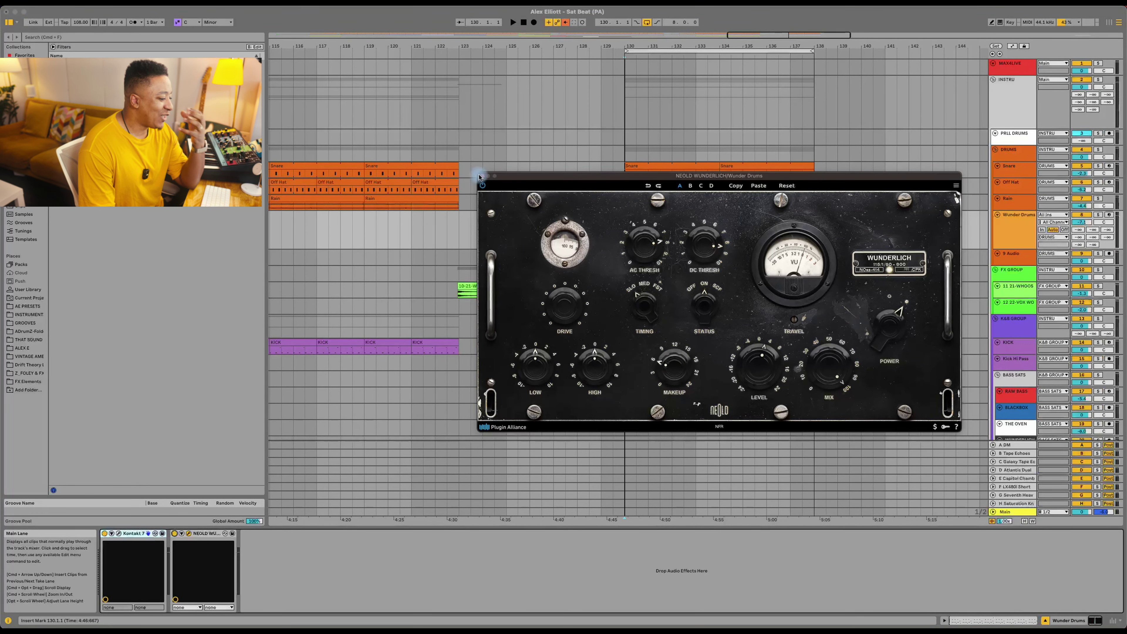
click(482, 177)
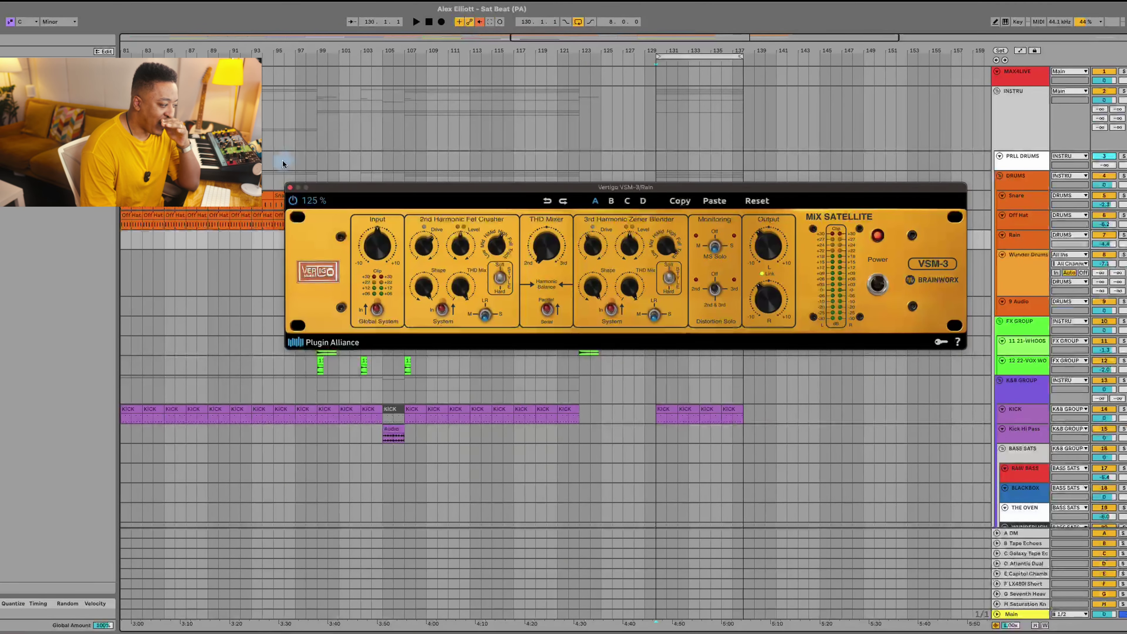
click(290, 187)
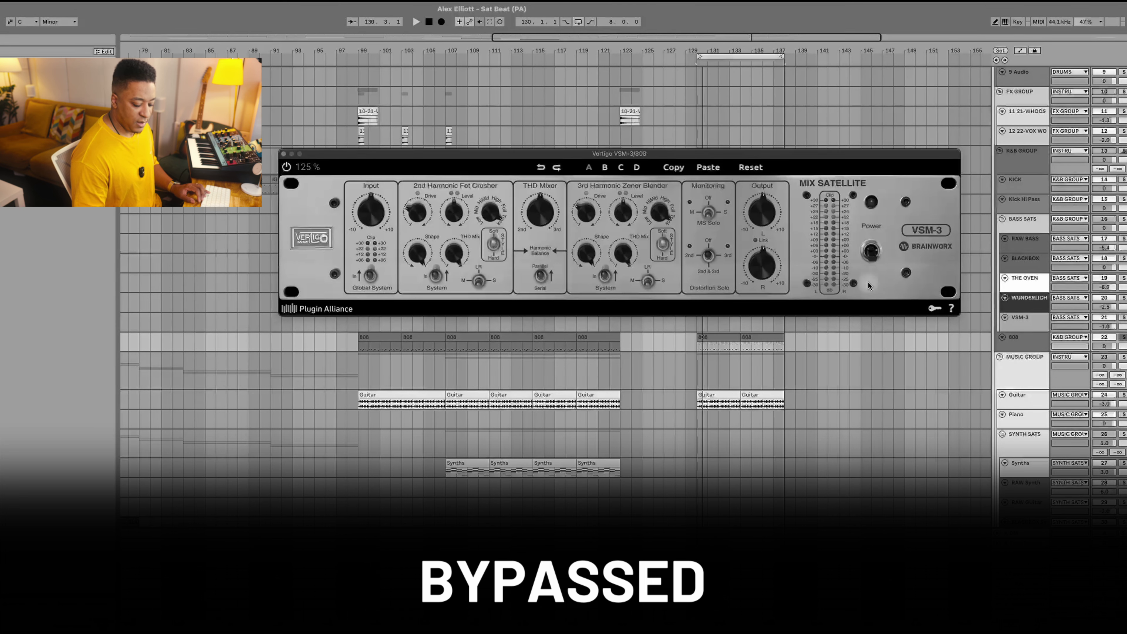
Step: Compare the 808 track with its VSM-3 bypassed and switched on
click(871, 252)
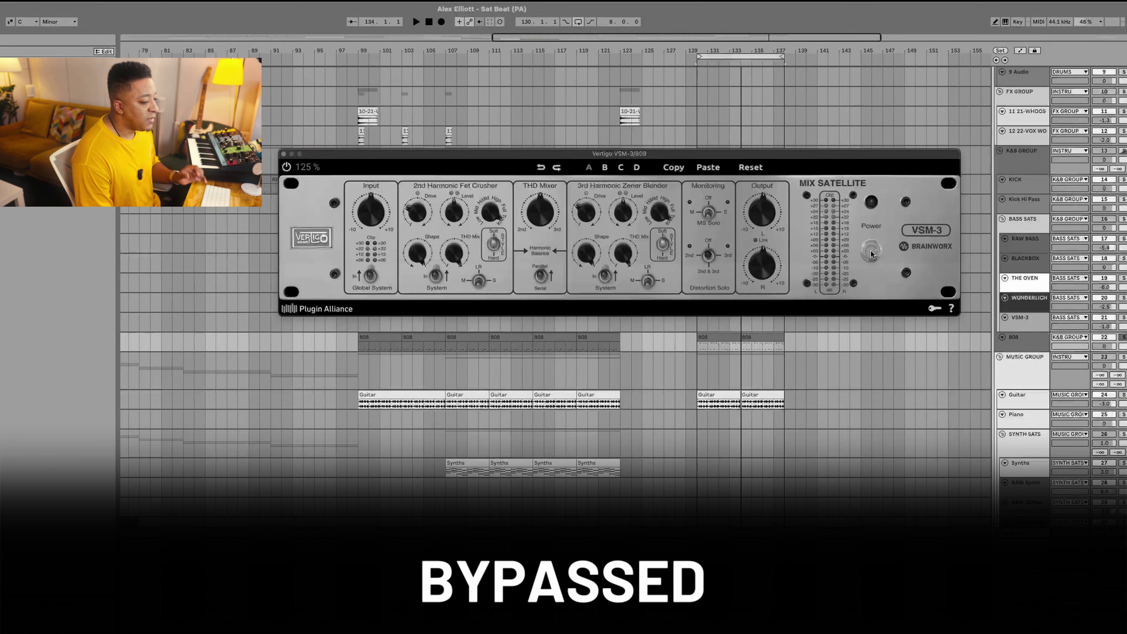
click(872, 251)
Step: Turn the 808 track's VSM-3 THD Mixer towards the 2nd harmonic and raise the 2nd Harmonic Fet Crusher's Drive during playback
drag(542, 213, 529, 307)
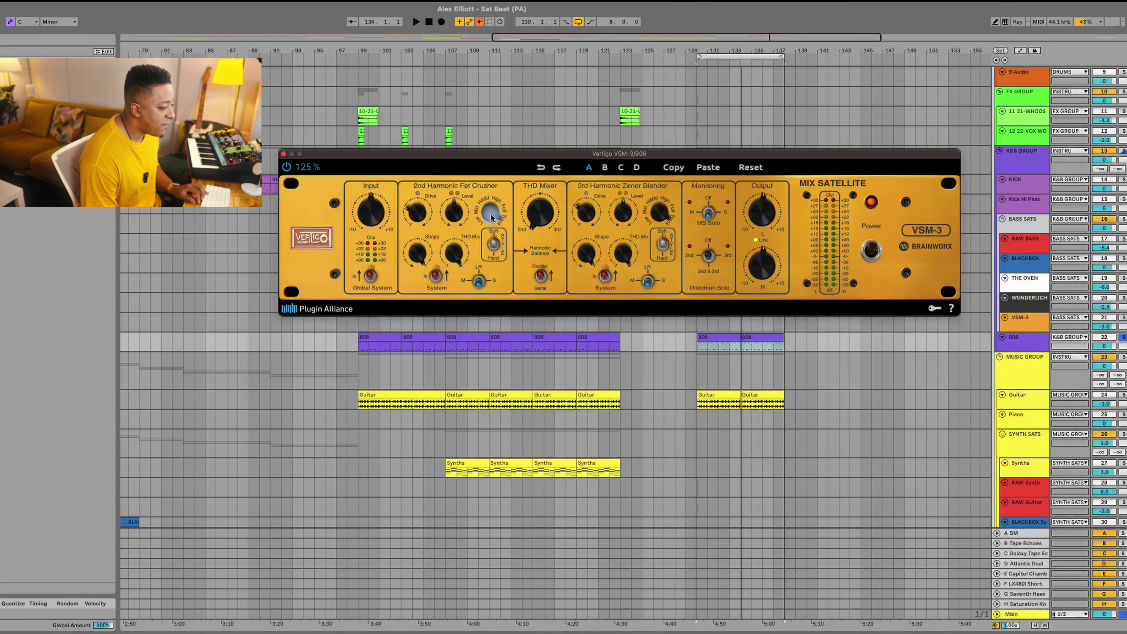
drag(413, 229, 416, 220)
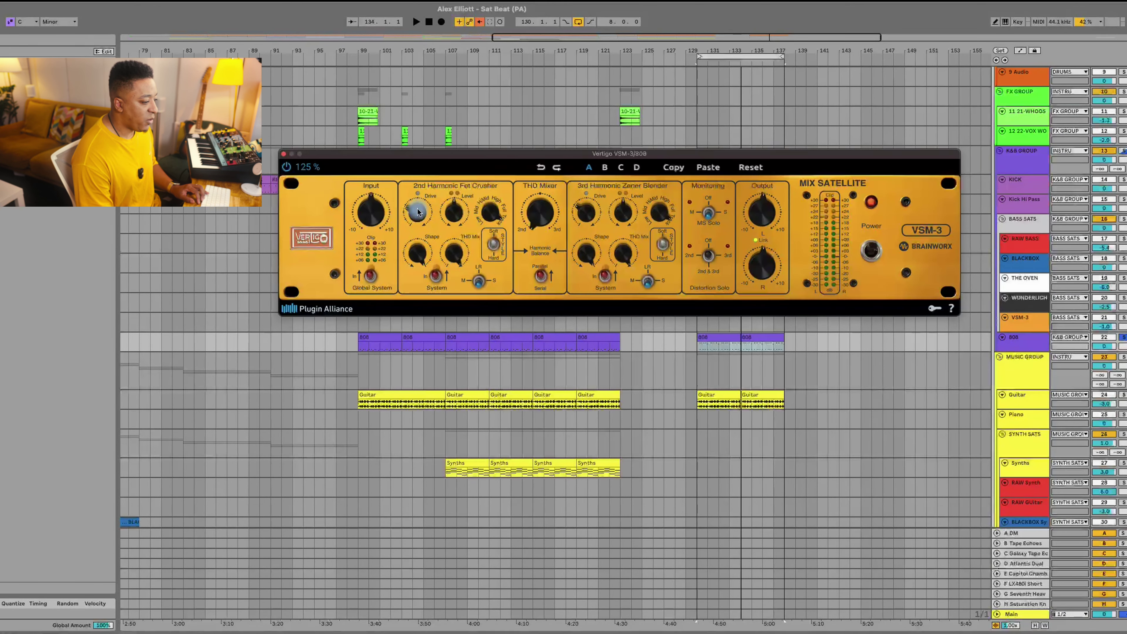
key(space)
drag(417, 212, 429, 170)
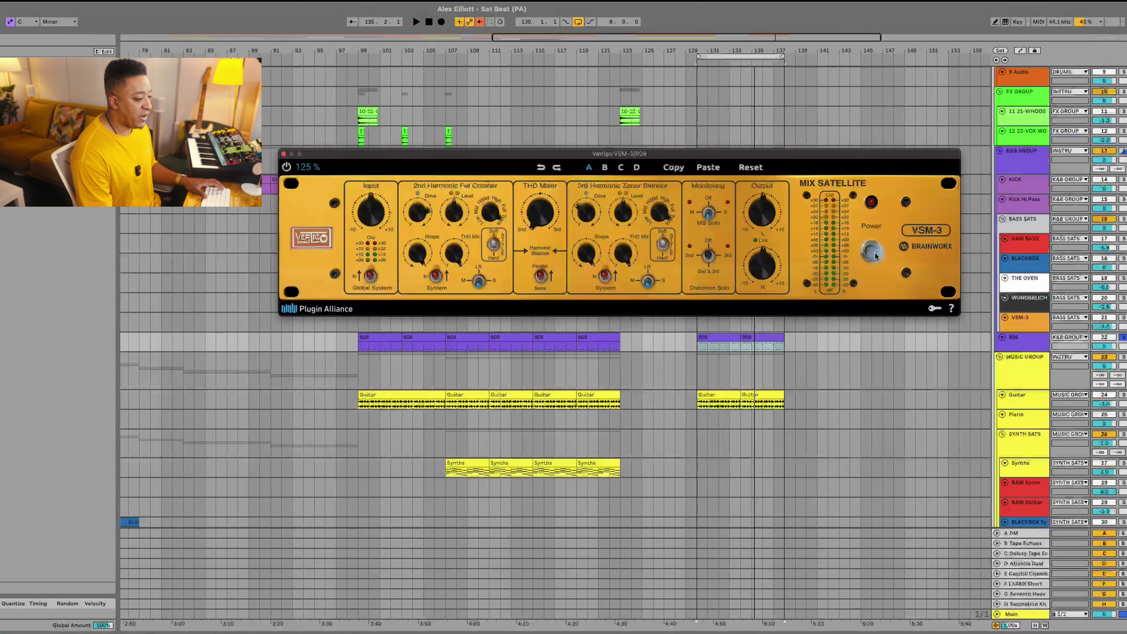
Step: Check the new 808 saturation setting by bypassing the VSM-3 and re-enabling it
click(874, 254)
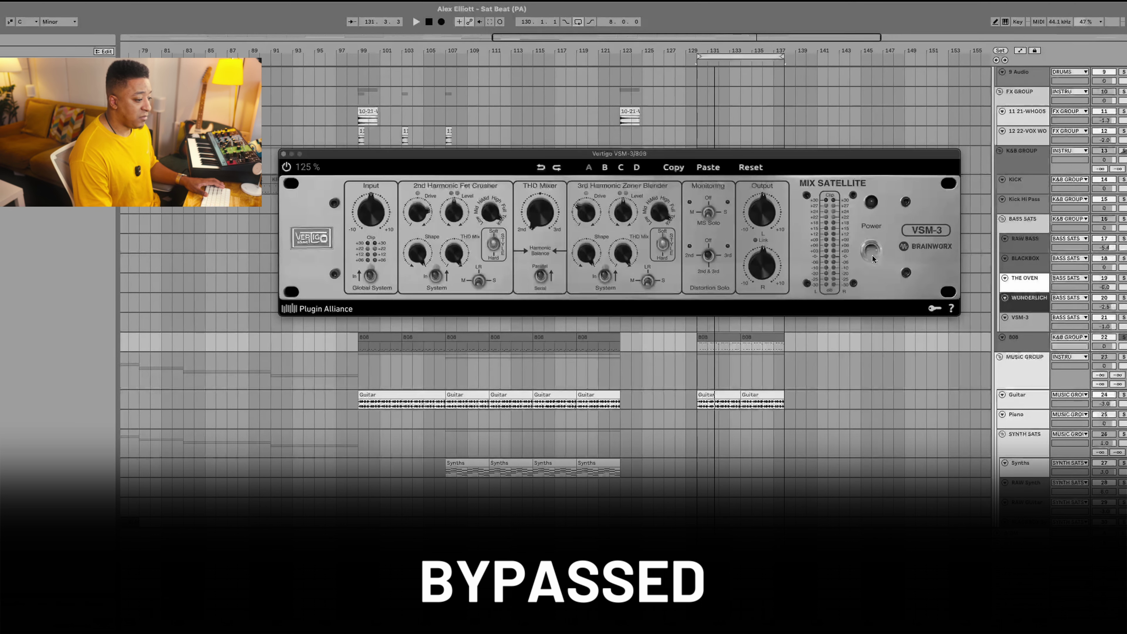
click(873, 255)
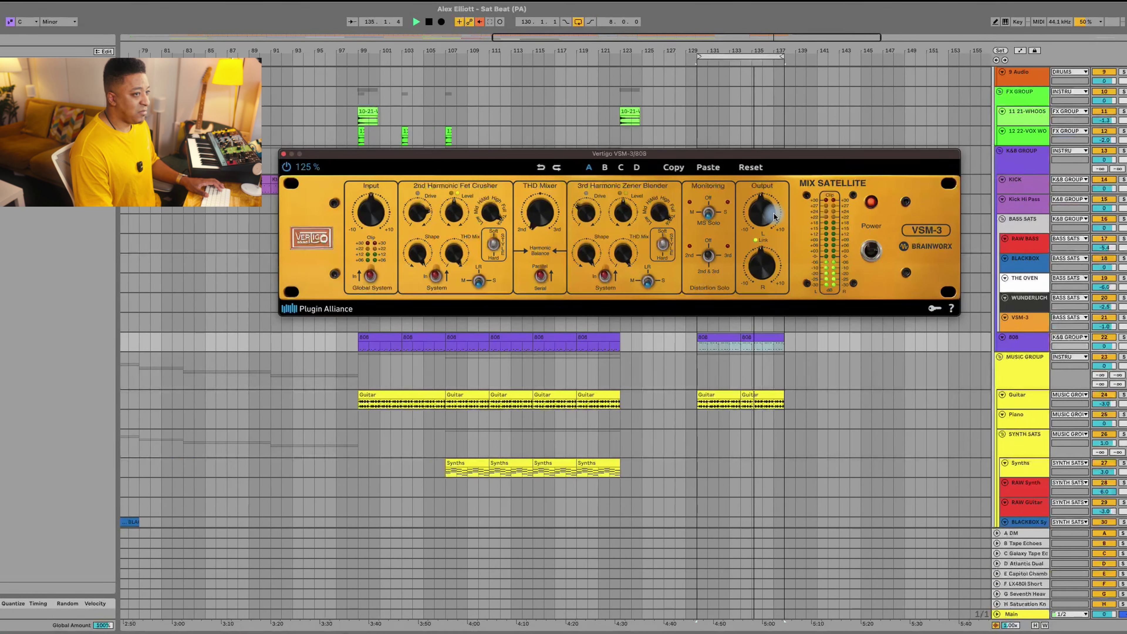
Step: Repeat the on/off comparison of the VSM-3 on the 808 track during playback
click(872, 251)
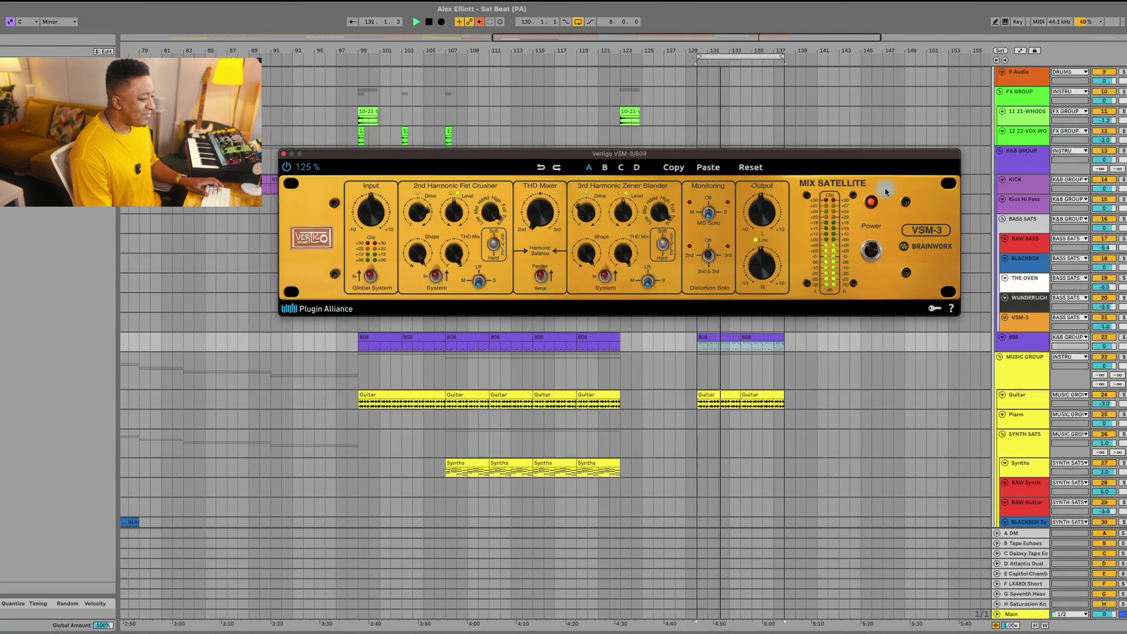
click(872, 248)
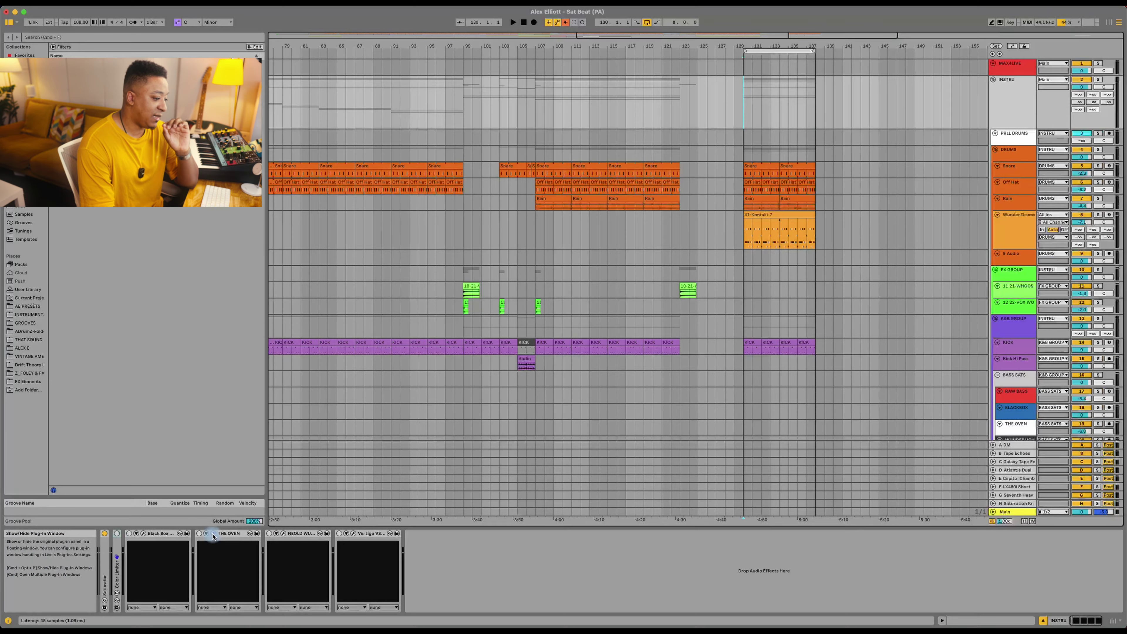
Step: Open THE OVEN on the INSTRU group, start playback, activate the device and move its window clear of the surroundings
click(213, 533)
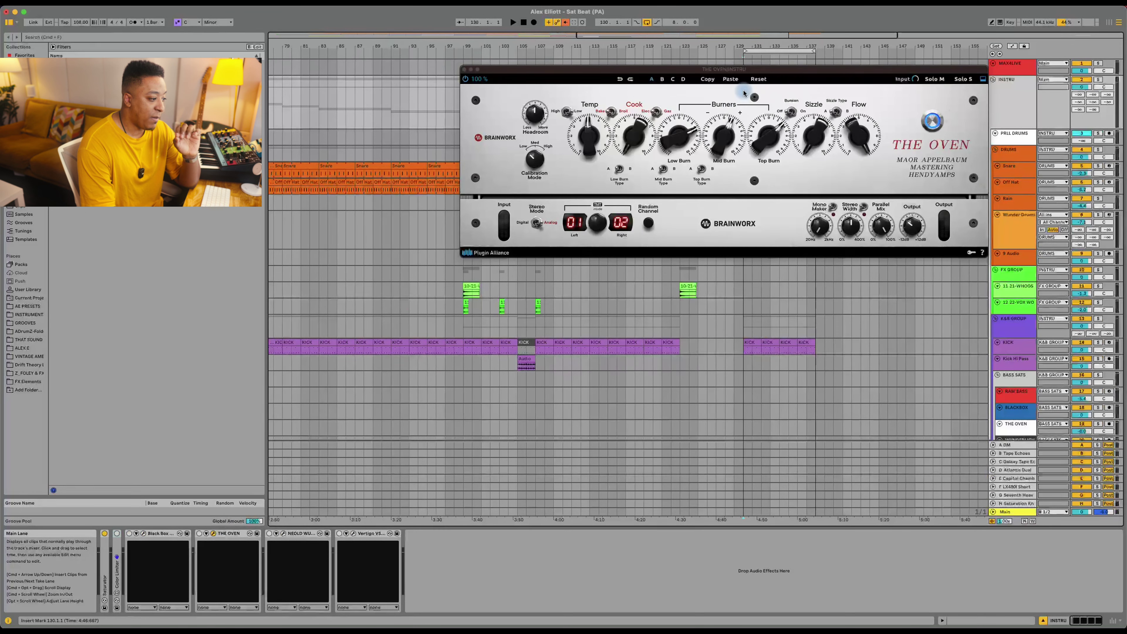
drag(773, 73, 756, 158)
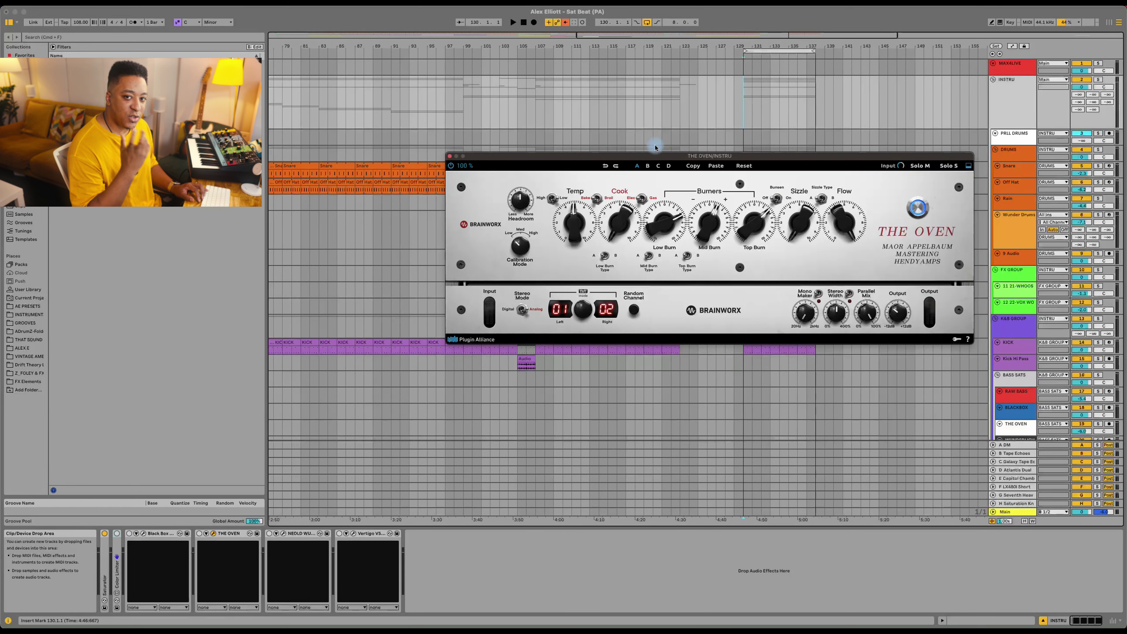
key(space)
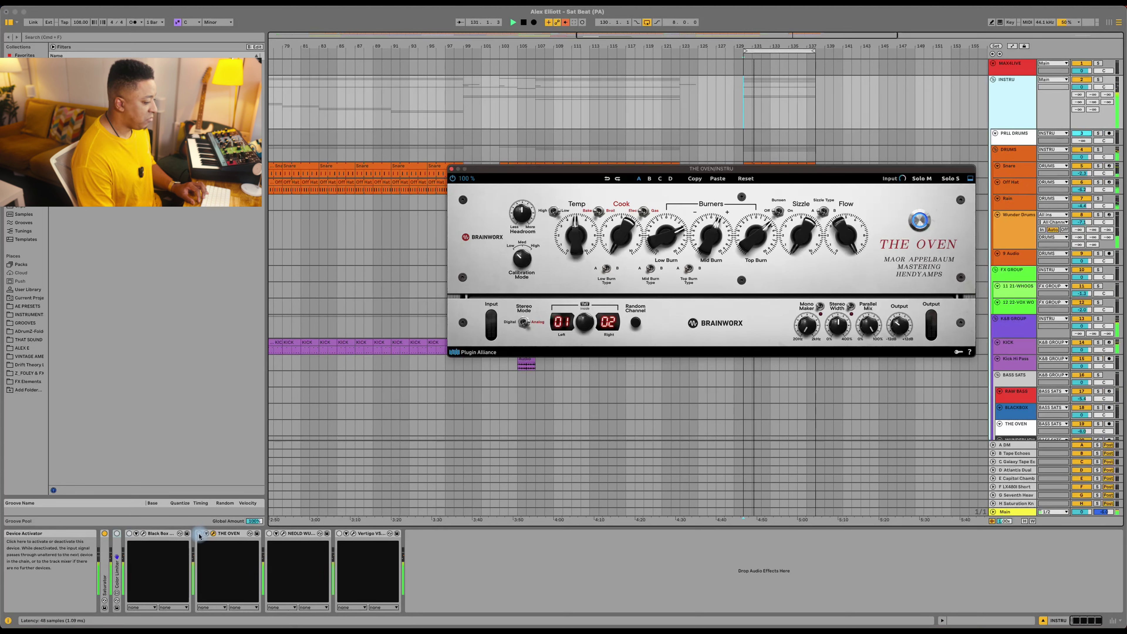
click(199, 535)
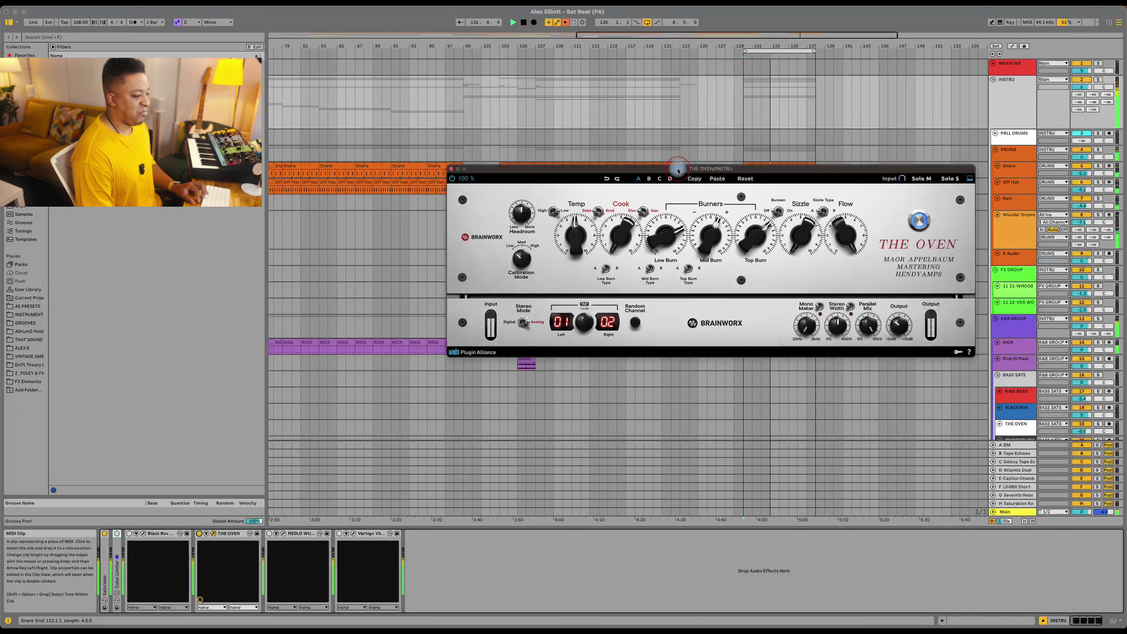
drag(675, 177, 656, 180)
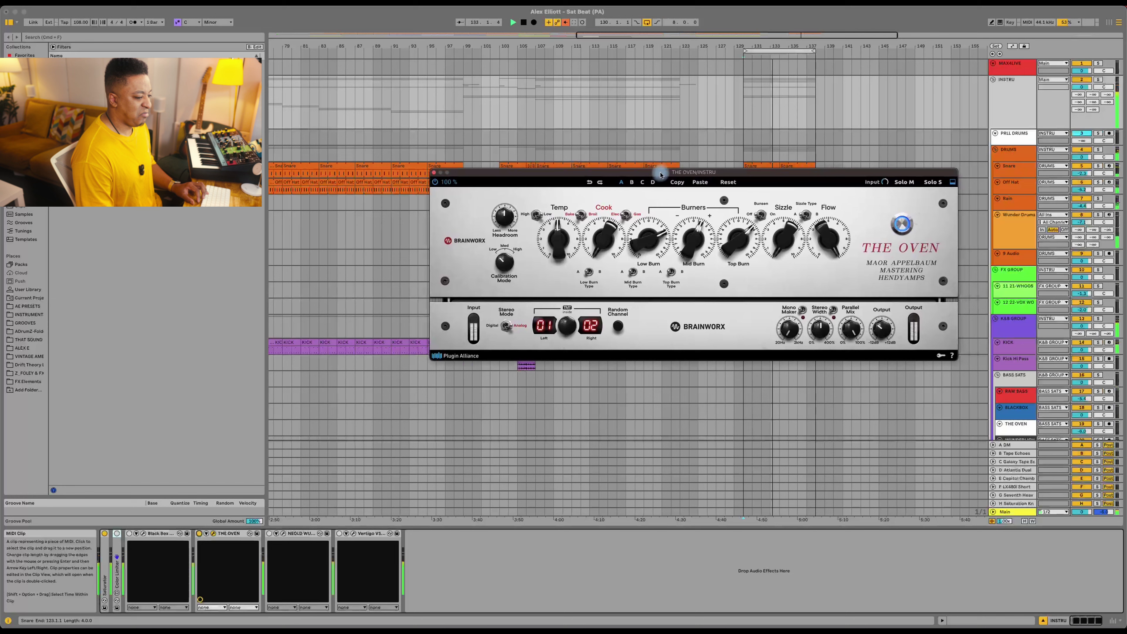
Step: Compare the INSTRU group with THE OVEN bypassed and switched on, twice in a row
click(901, 224)
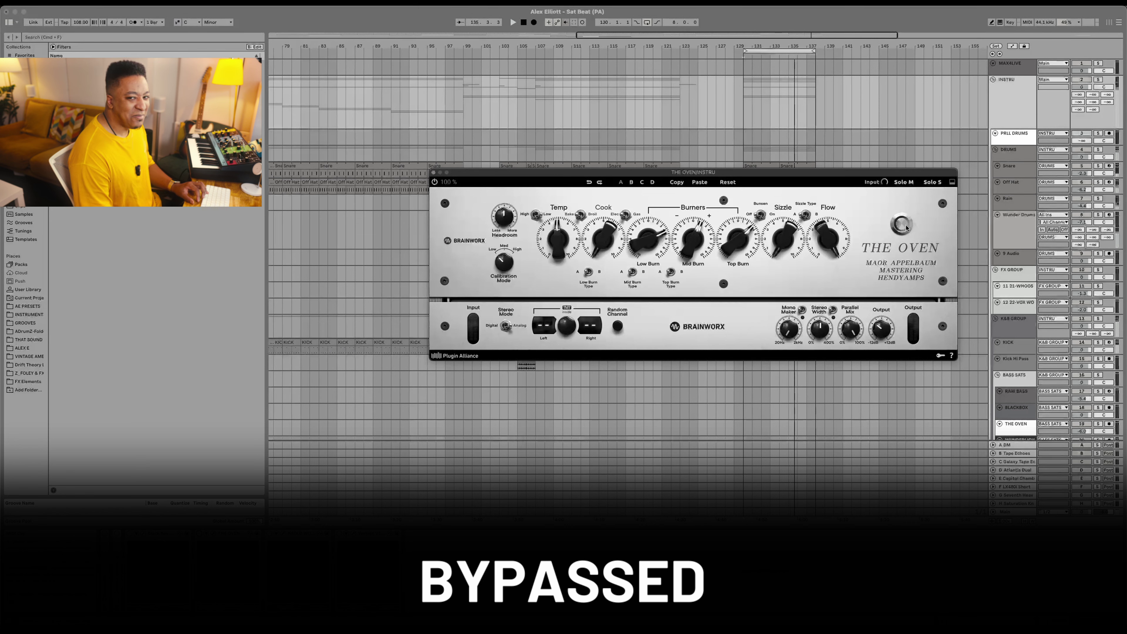
click(905, 226)
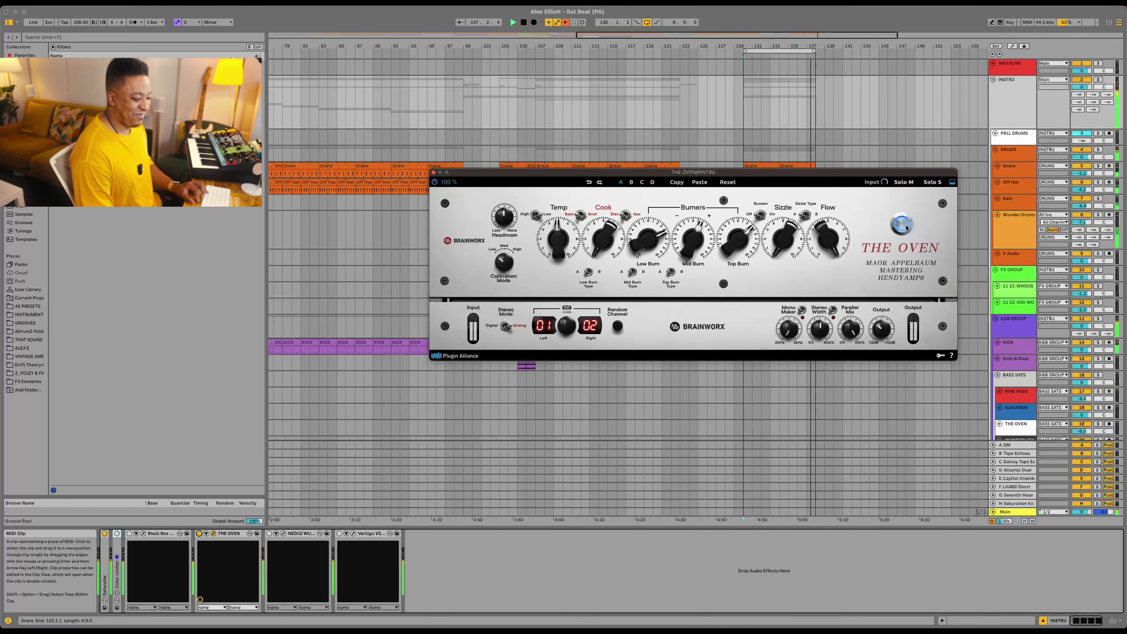
click(906, 226)
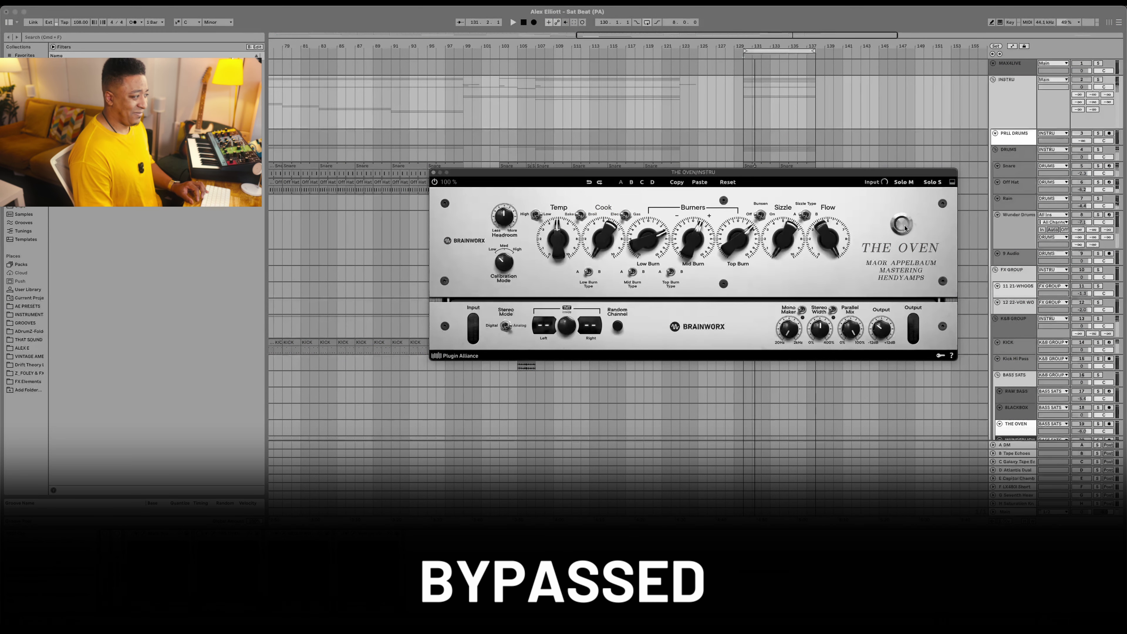
click(906, 226)
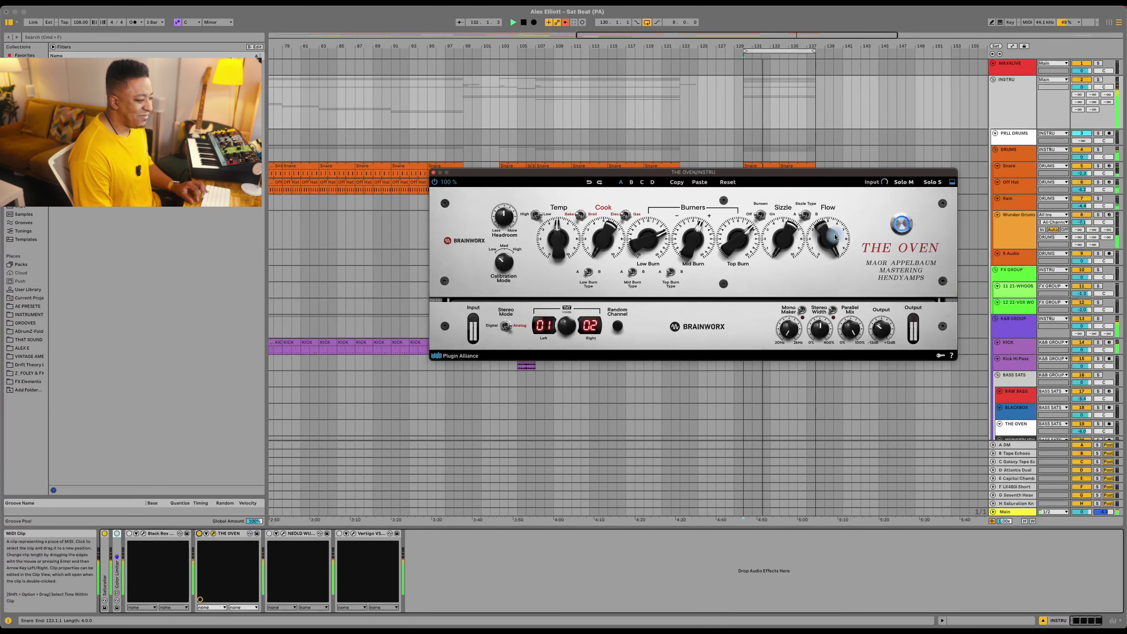
Step: Raise THE OVEN's Low Burn to about +7 and compare the result with the plug-in bypassed and re-enabled
click(649, 236)
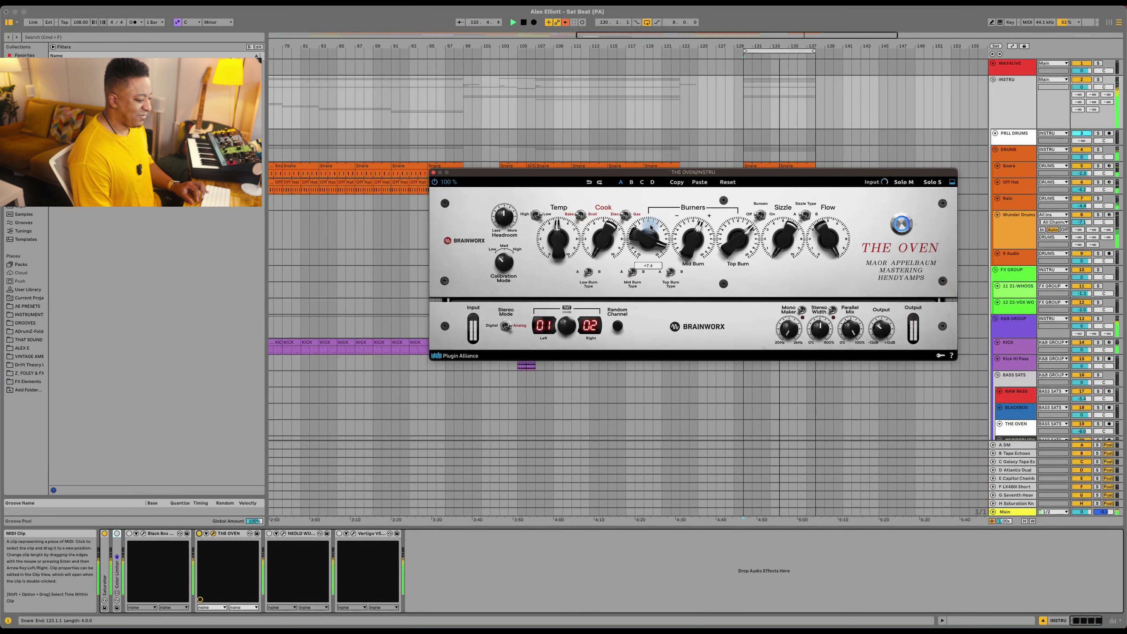
drag(650, 226, 650, 226)
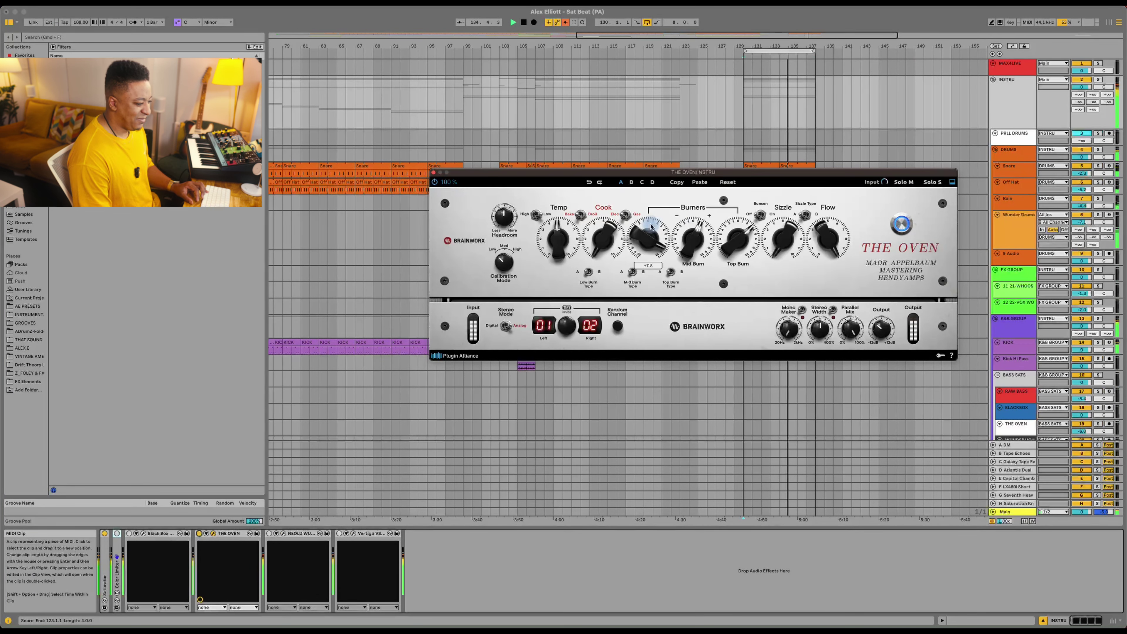
click(903, 225)
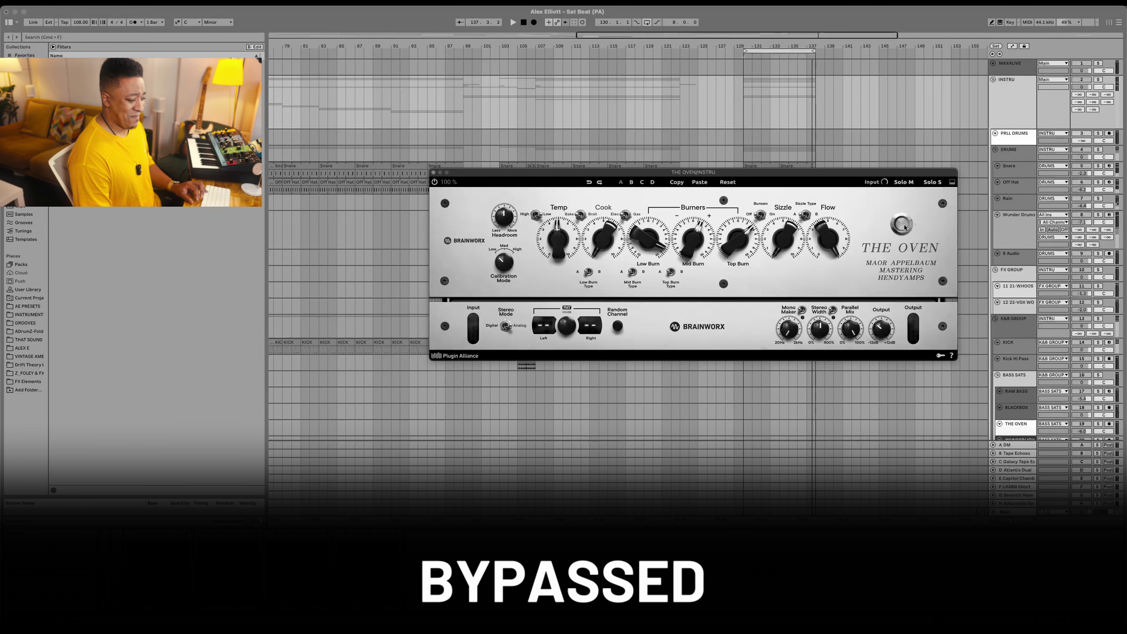
click(903, 226)
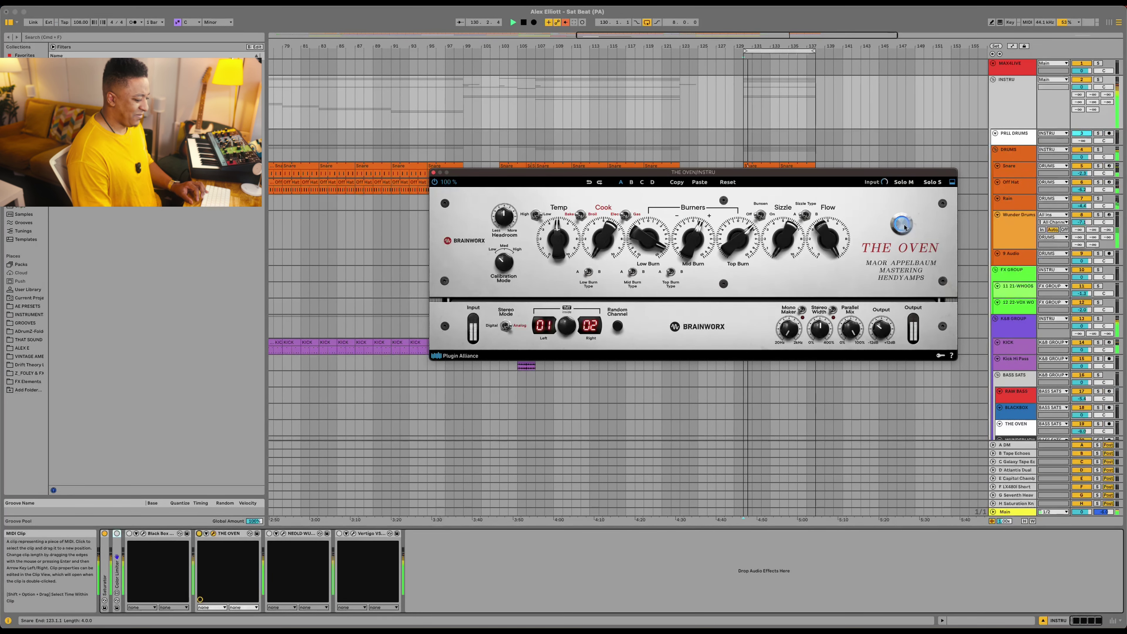
Step: Lower THE OVEN's Output to -4.7 dB and bypass the plug-in to compare levels
mouse_move(885, 329)
scroll(885, 331, down, 2)
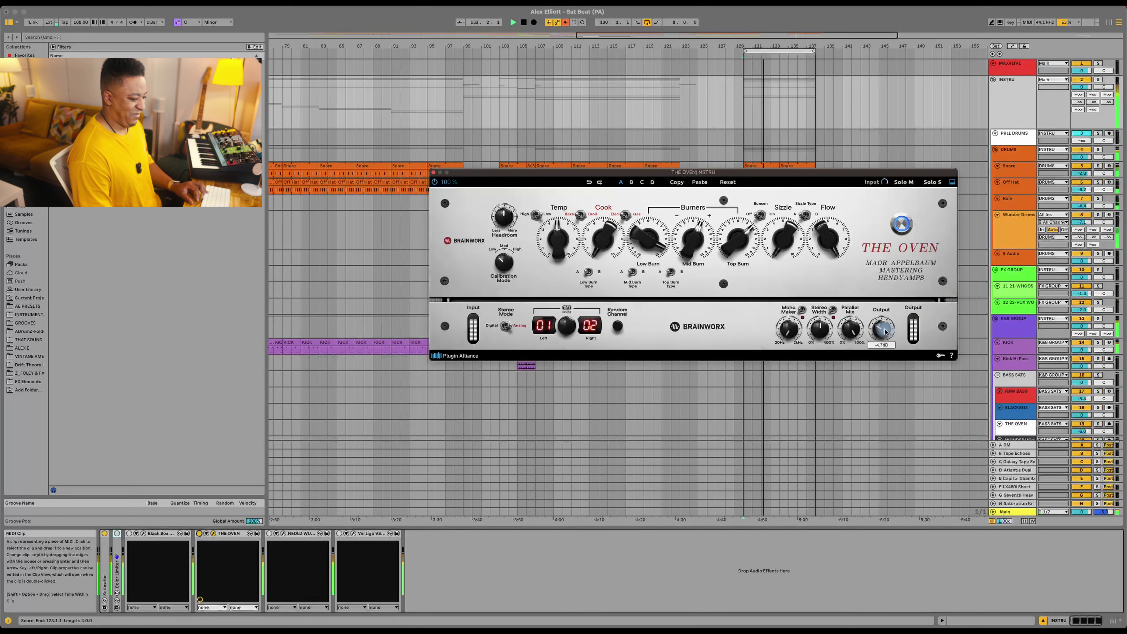
click(903, 225)
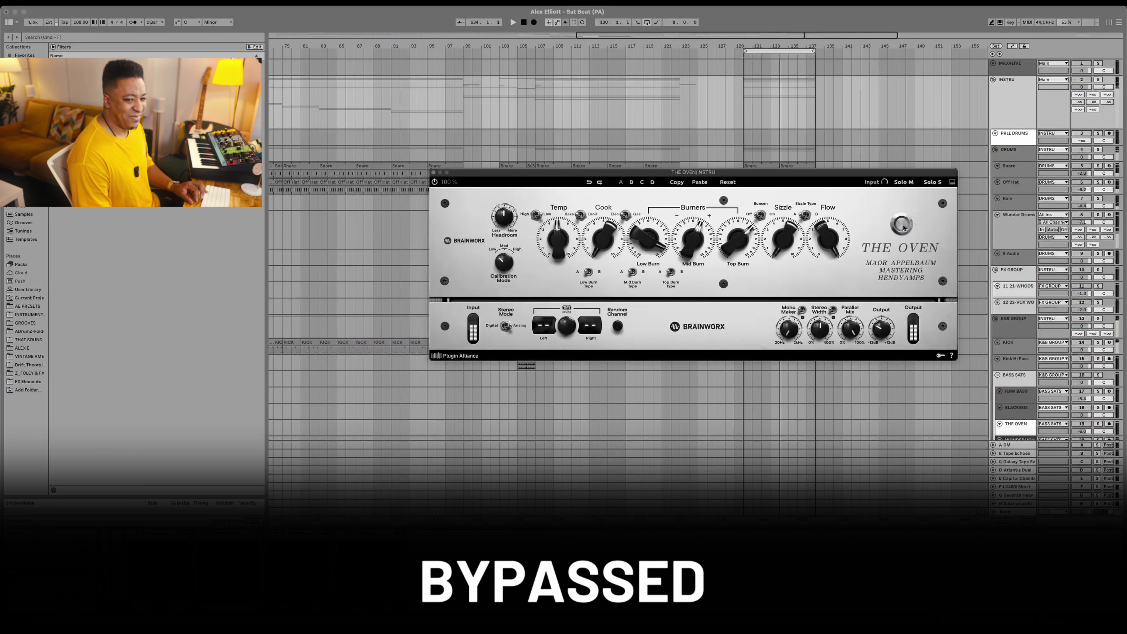